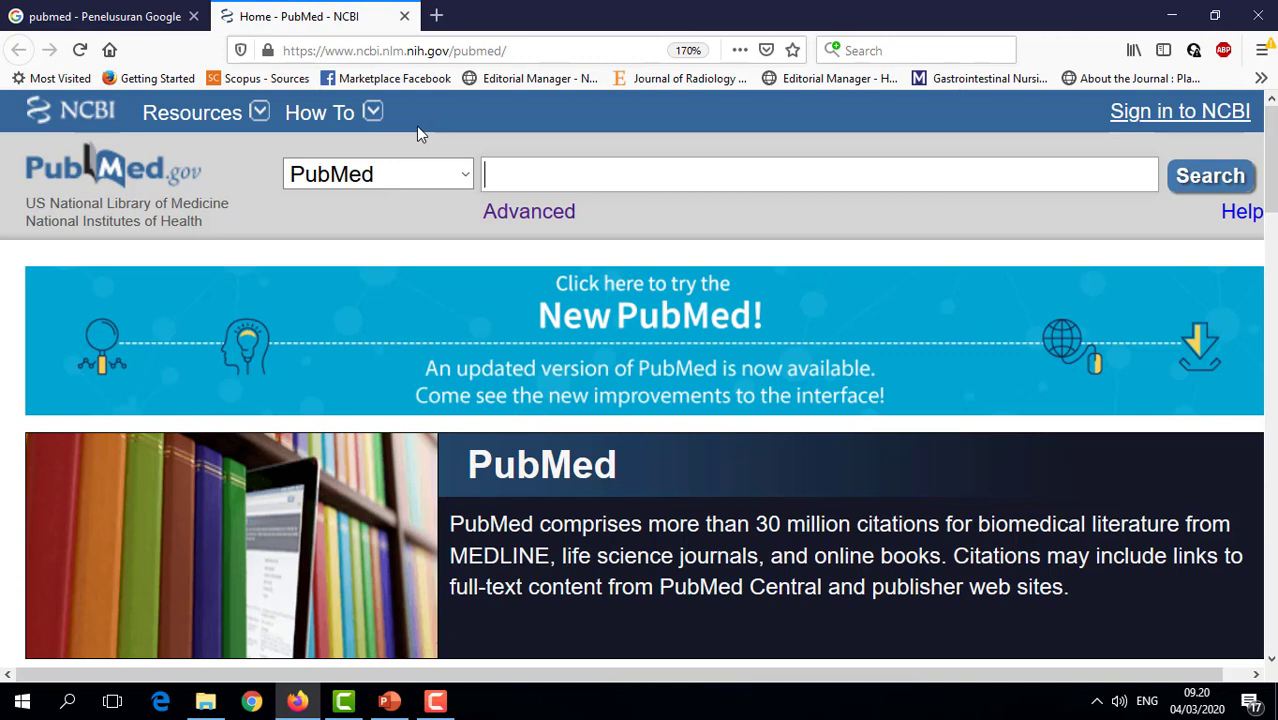
- Open PubMed's Advanced search builder in a new browser tab and switch to it
right_click(538, 224)
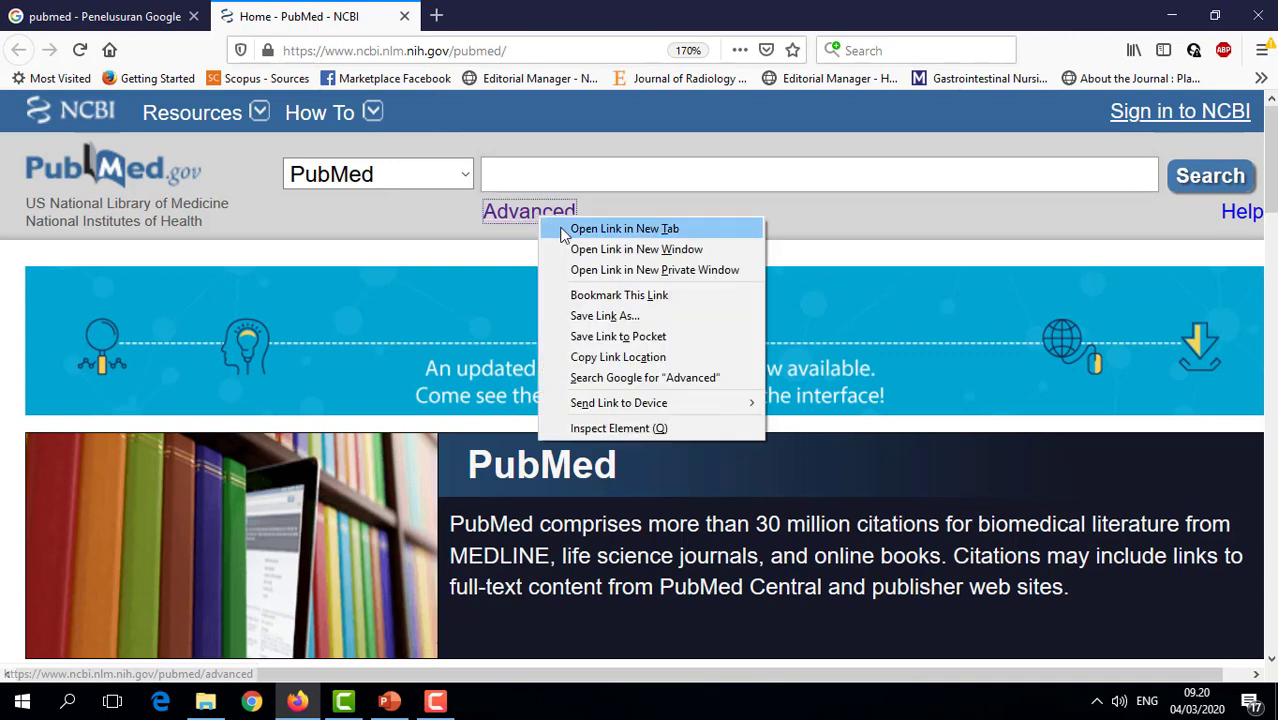
click(595, 229)
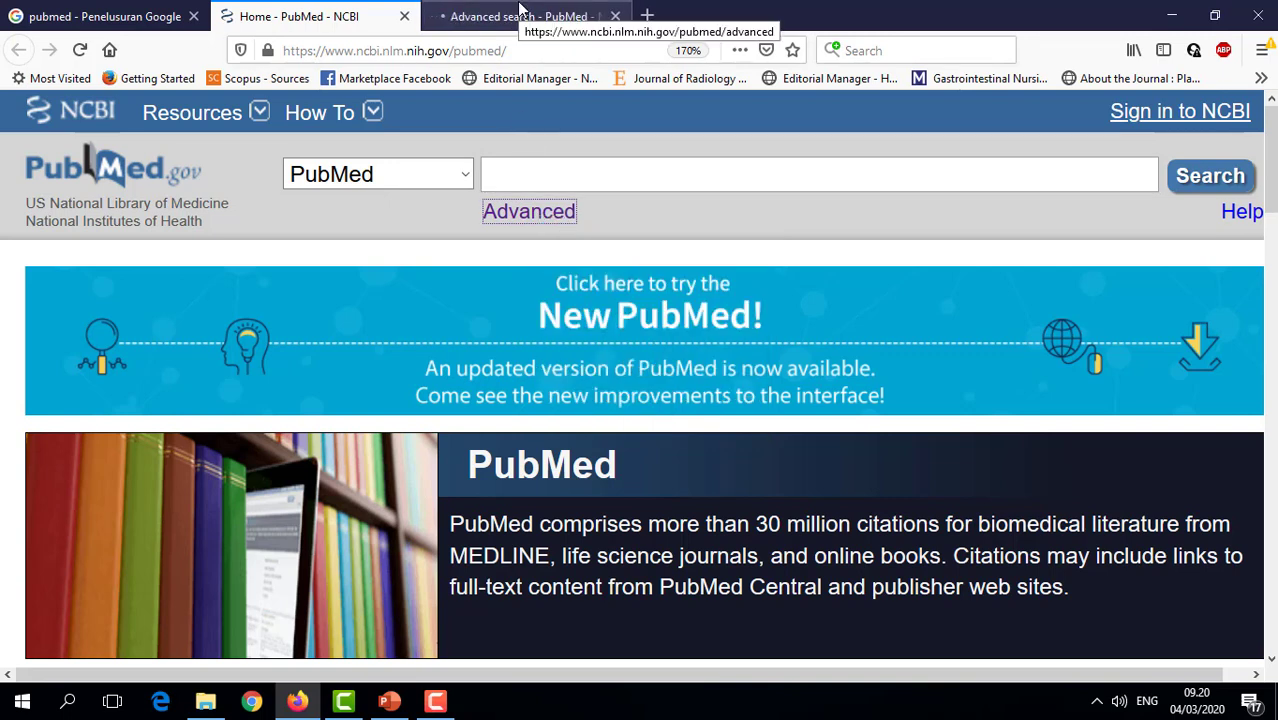
click(519, 12)
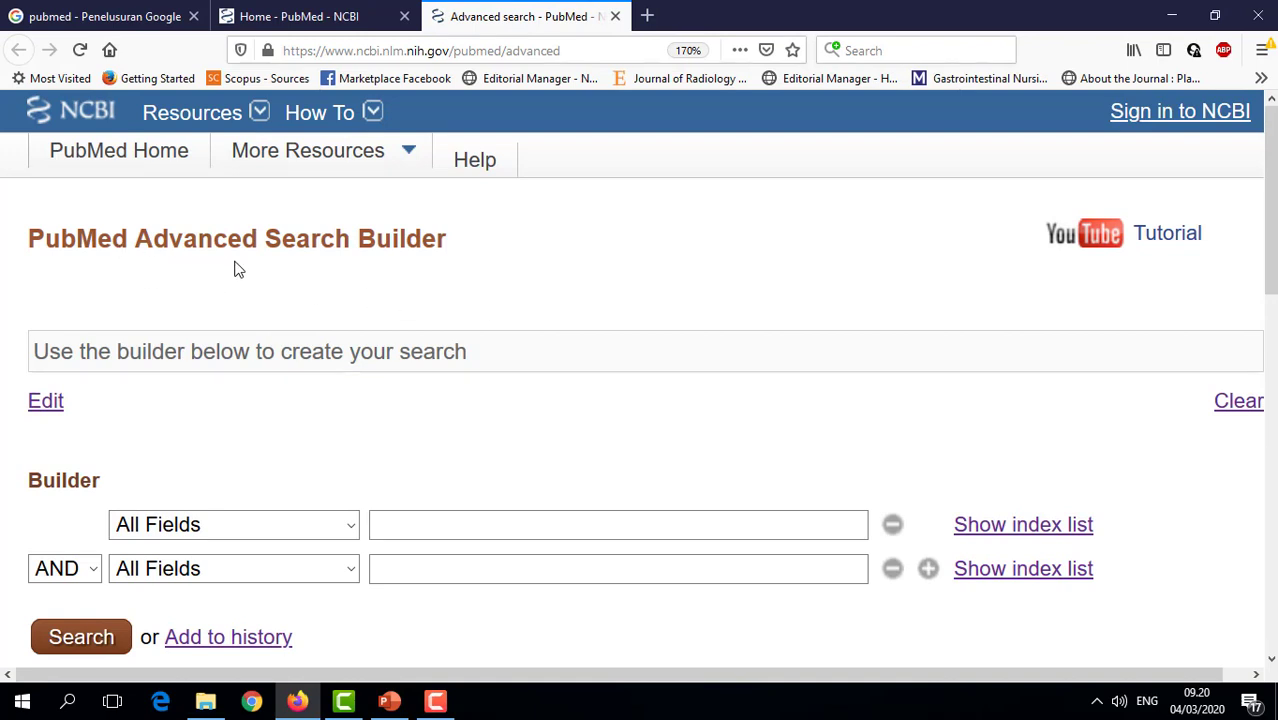
scroll(238, 269, down, 3)
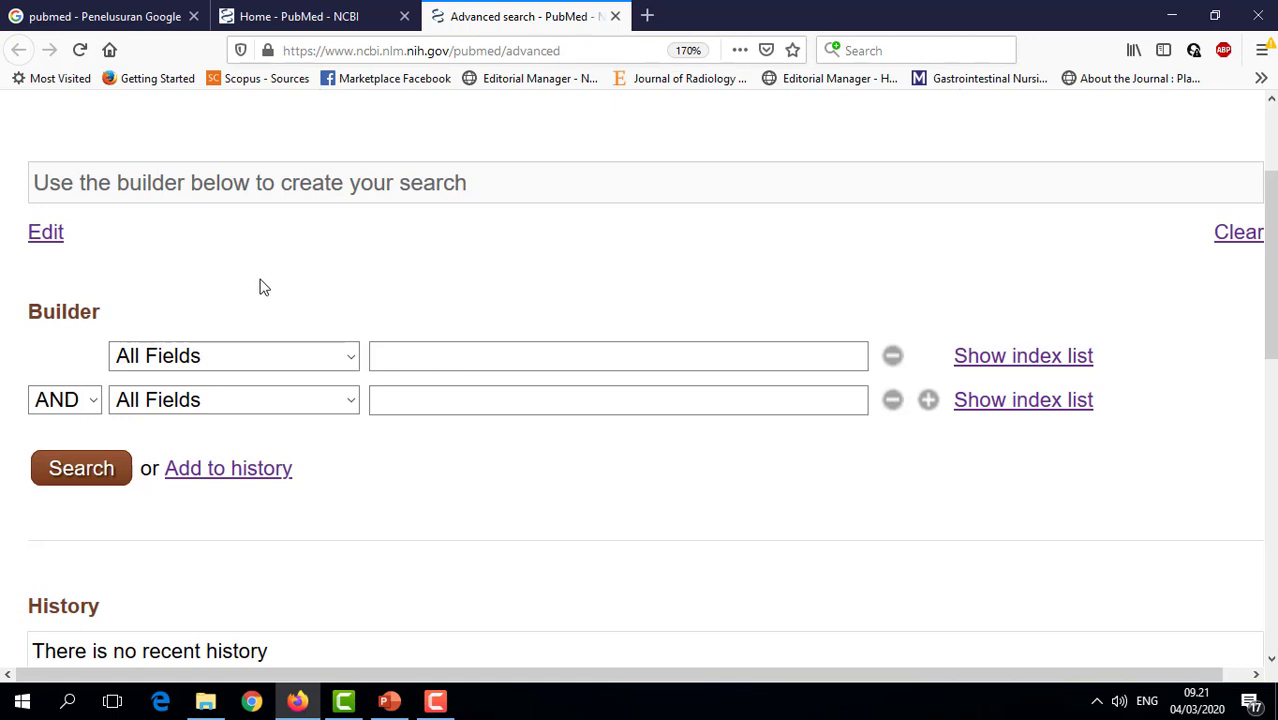
click(349, 358)
drag(398, 408, 391, 646)
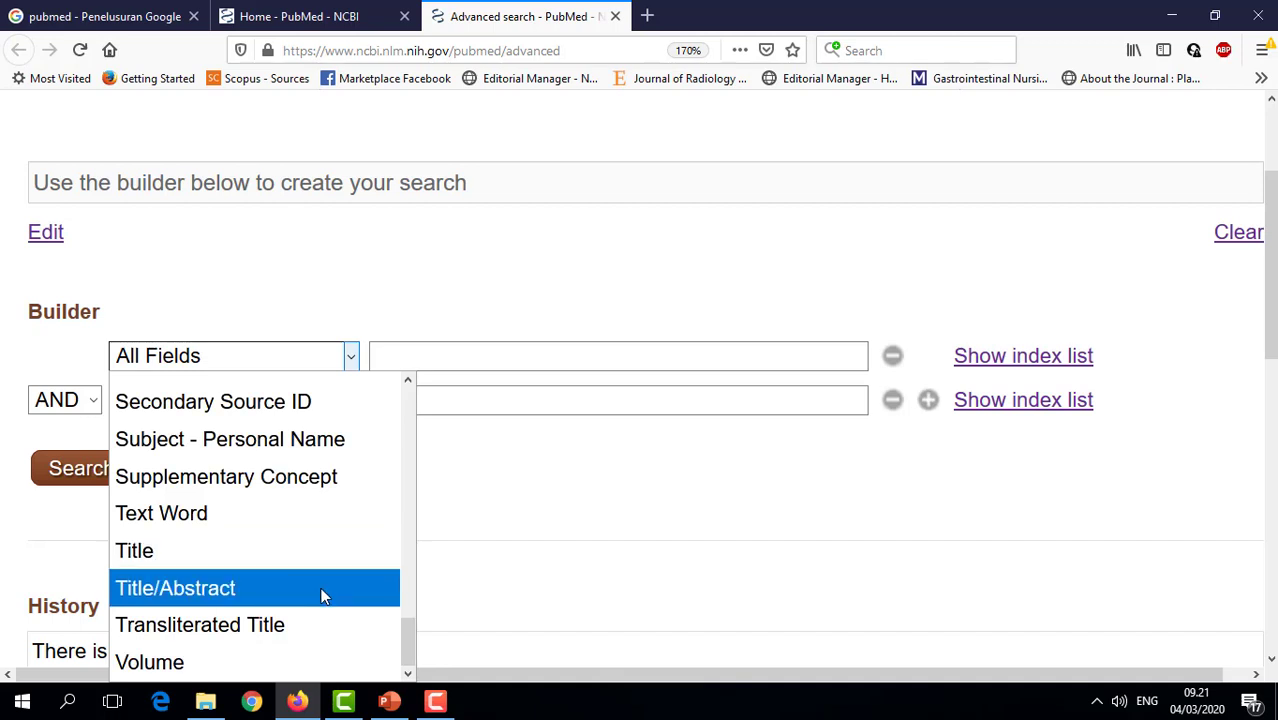
mouse_move(404, 644)
mouse_down()
mouse_move(389, 541)
mouse_move(401, 437)
mouse_move(391, 662)
mouse_up()
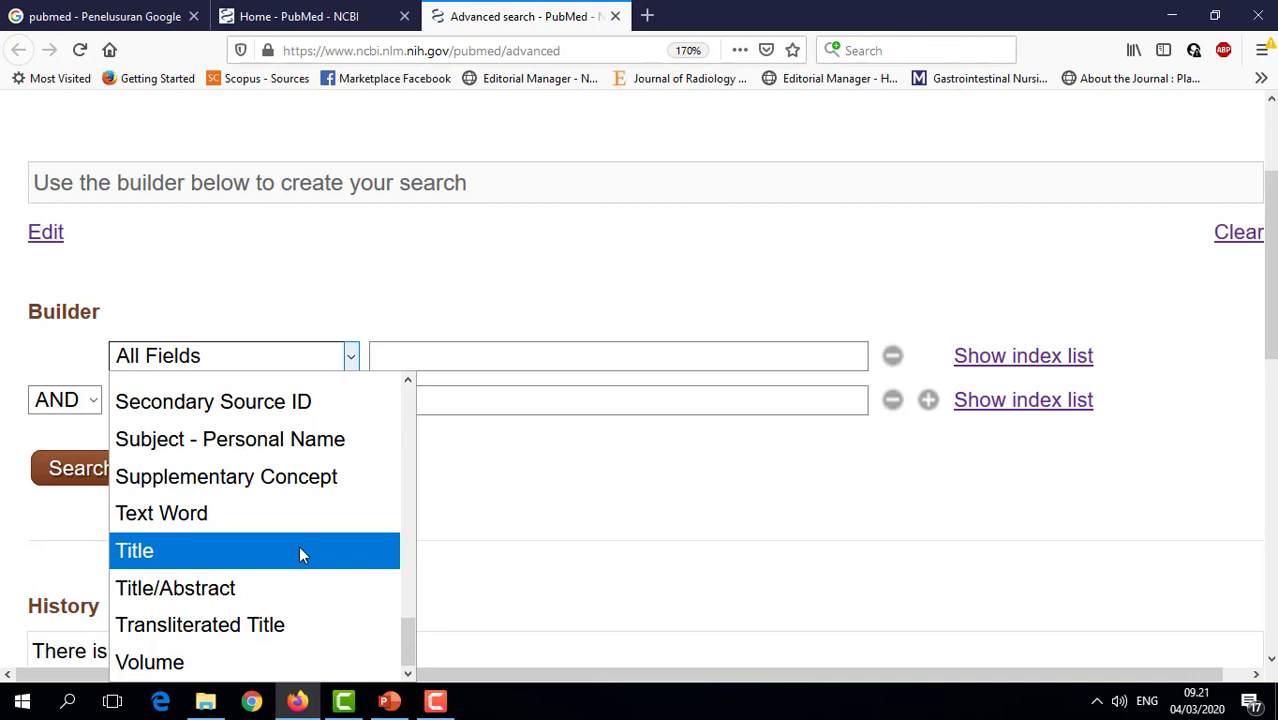
click(74, 399)
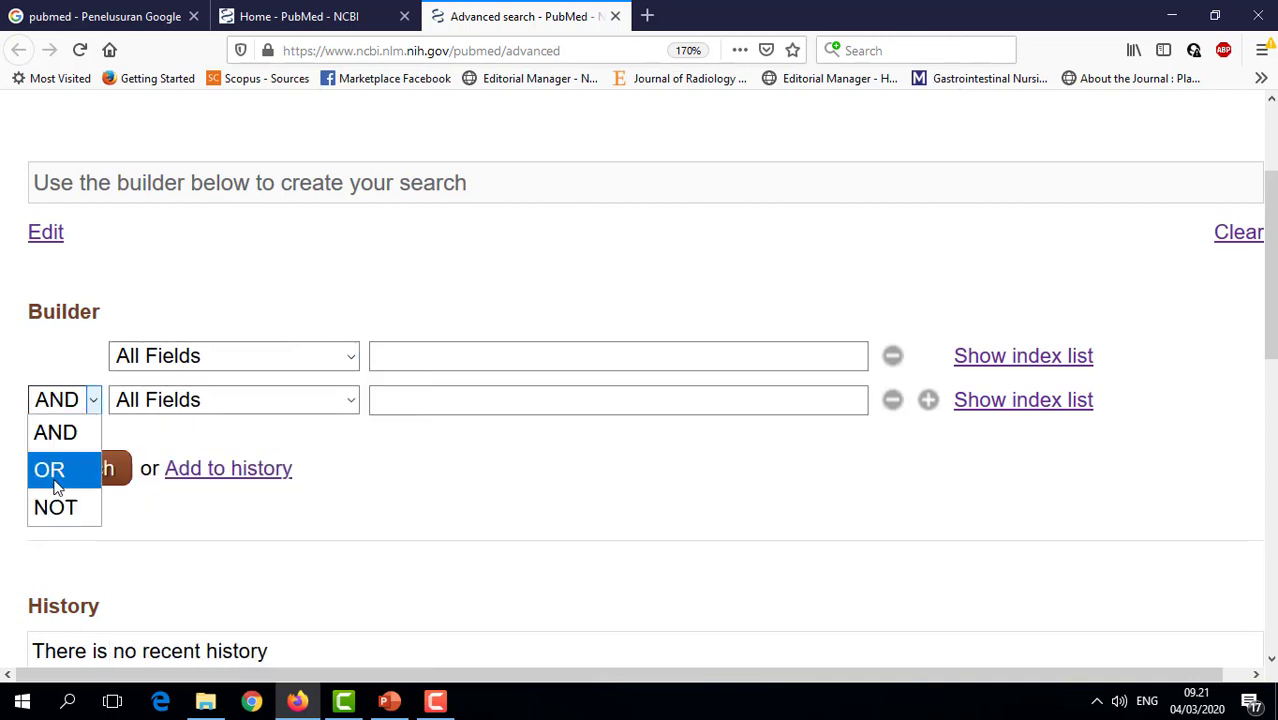
- Set the first builder row to search Title/Abstract for PREVALENCE
click(310, 357)
drag(411, 414, 408, 651)
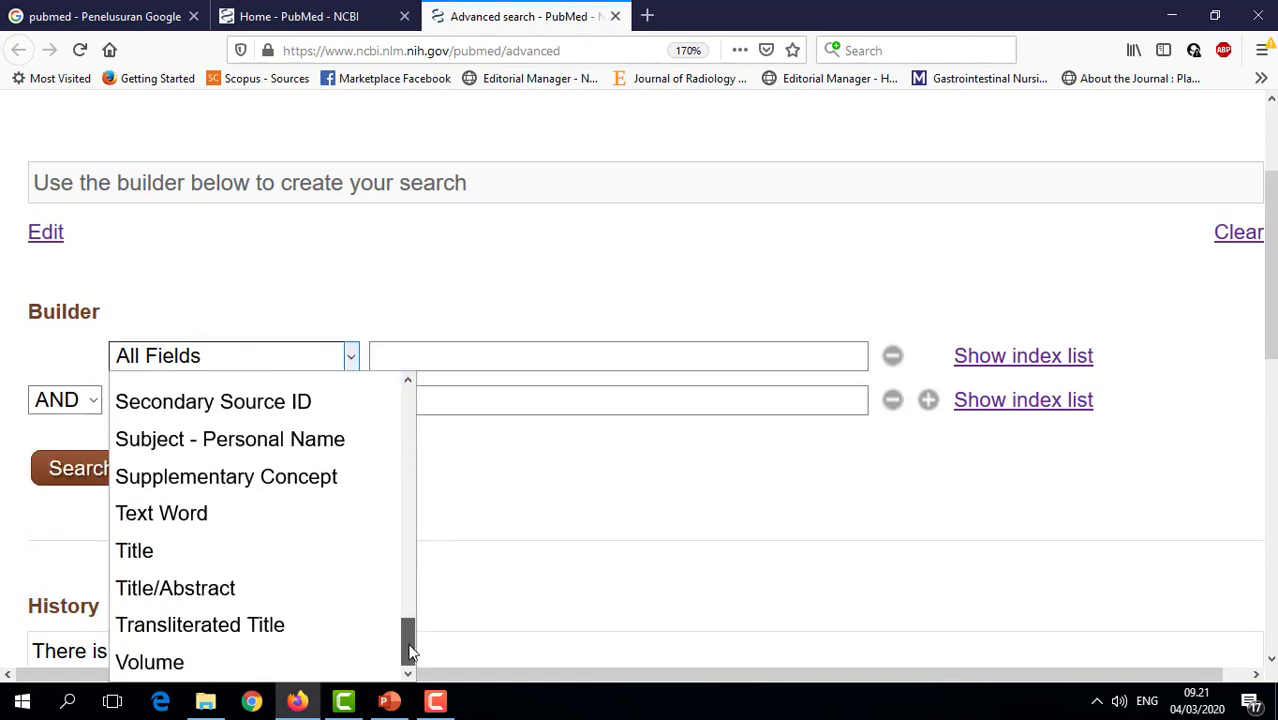
click(262, 590)
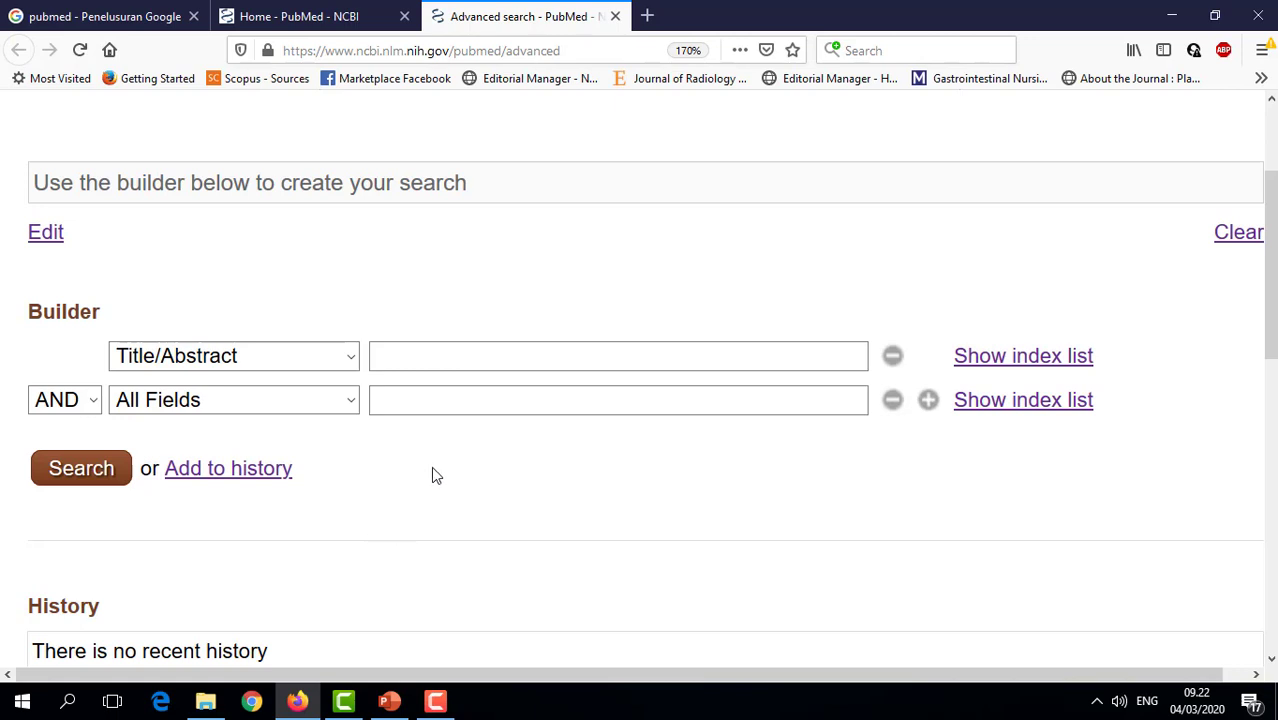
click(445, 359)
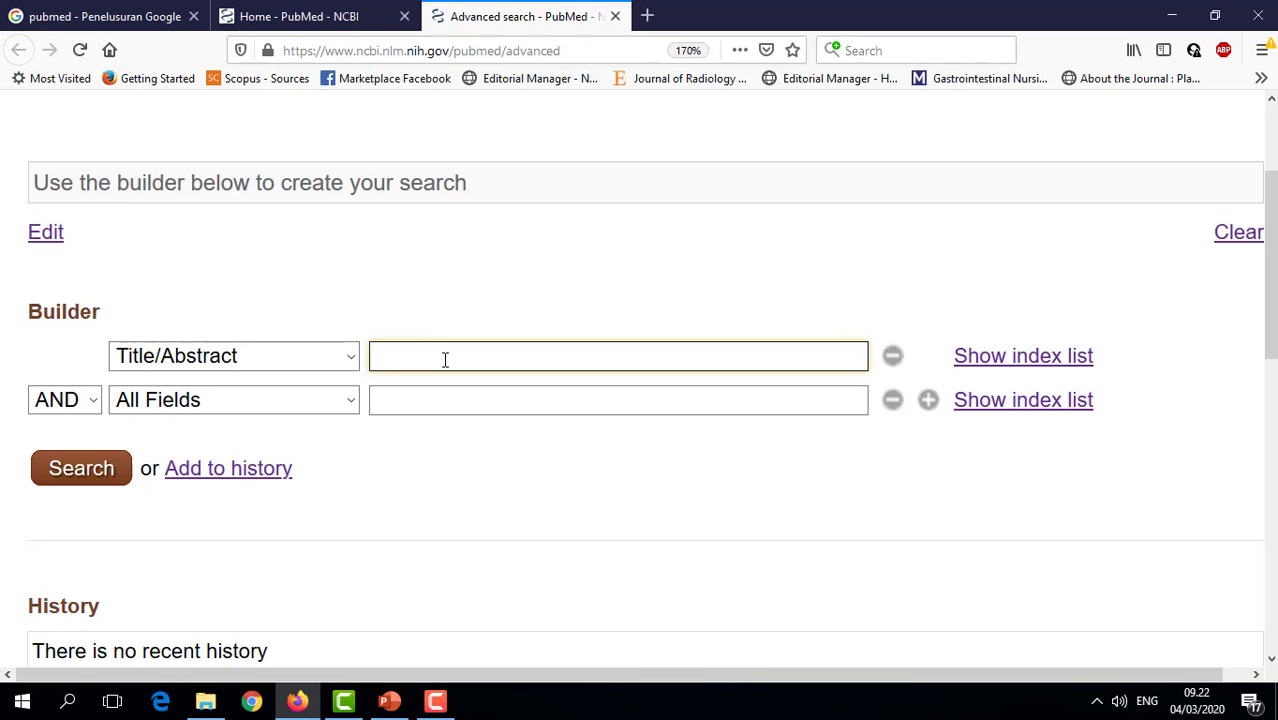
text(PRE)
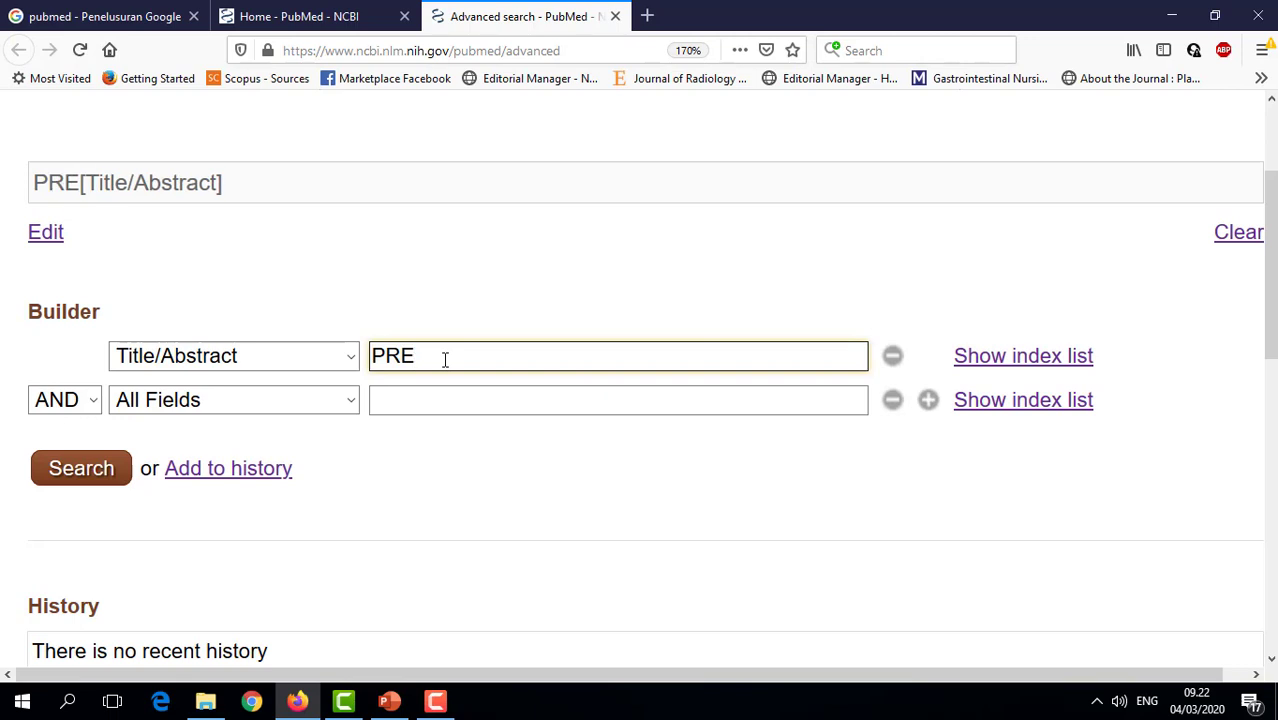
text(VALENCE)
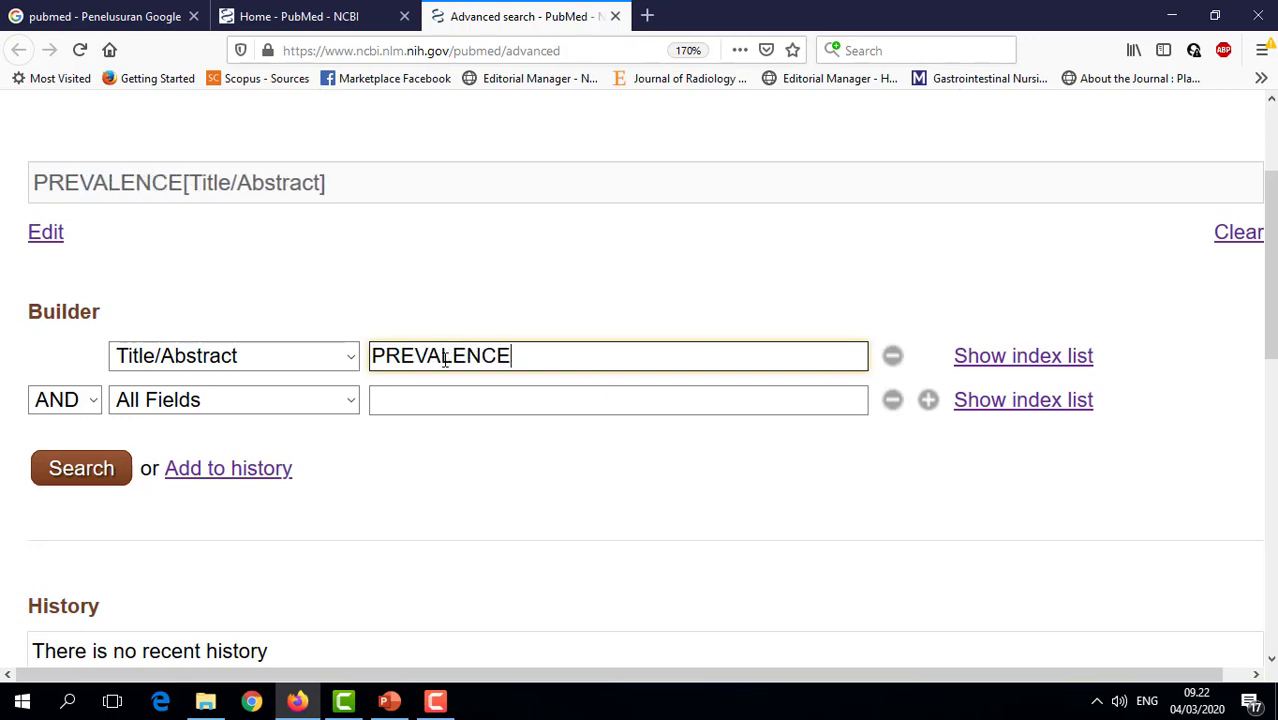
- Combine it using OR with INCIDENCE in Title/Abstract in the second row, and add the query to the search history
click(90, 400)
click(70, 470)
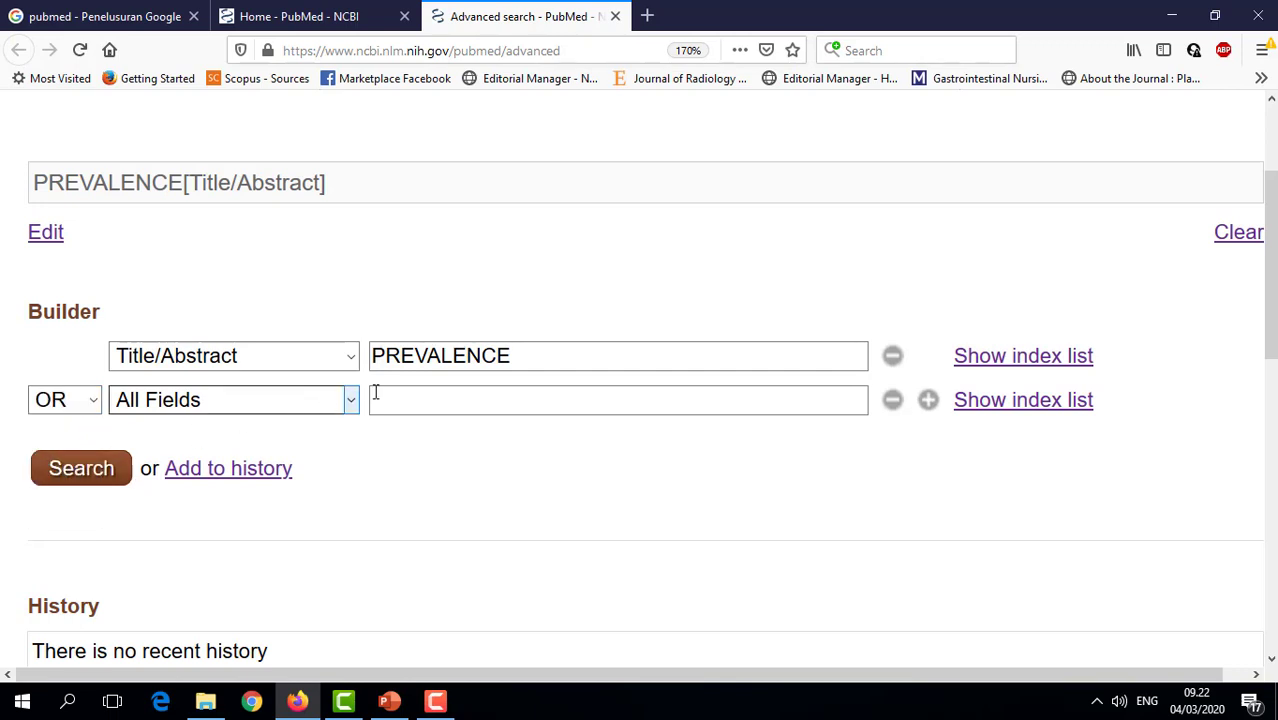
click(342, 401)
drag(412, 142, 408, 362)
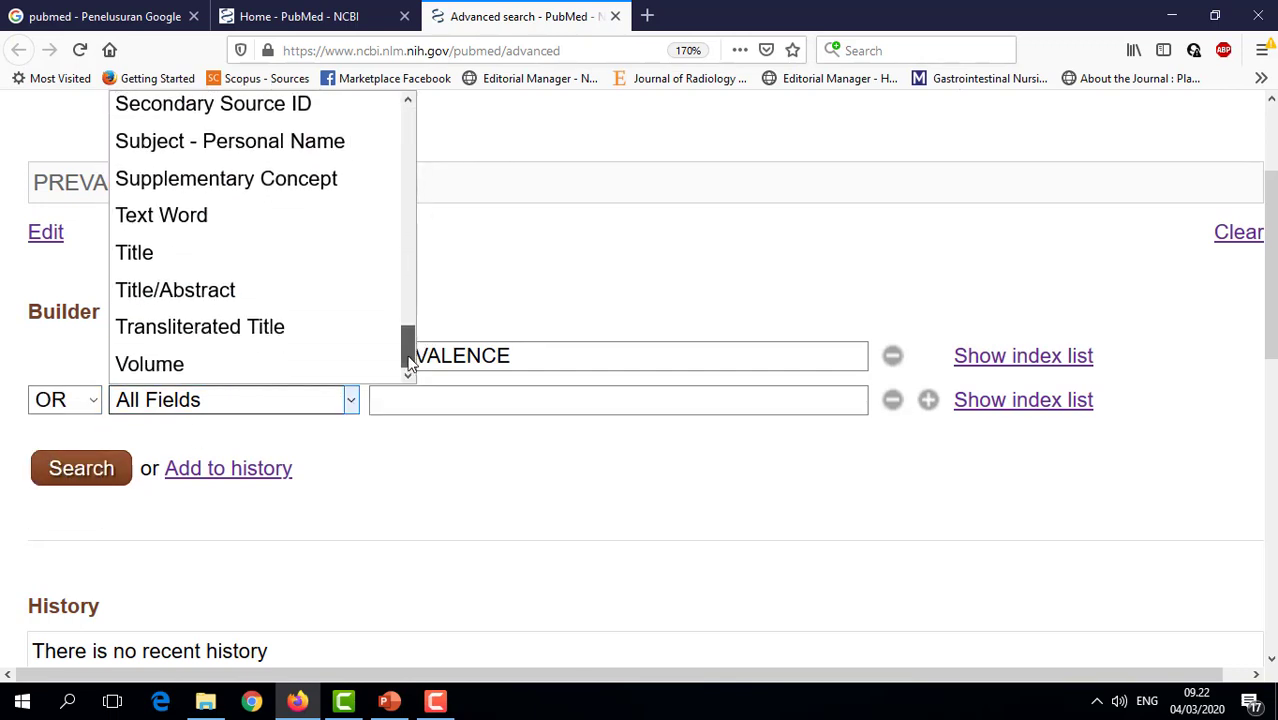
click(215, 289)
click(396, 399)
text(INCID)
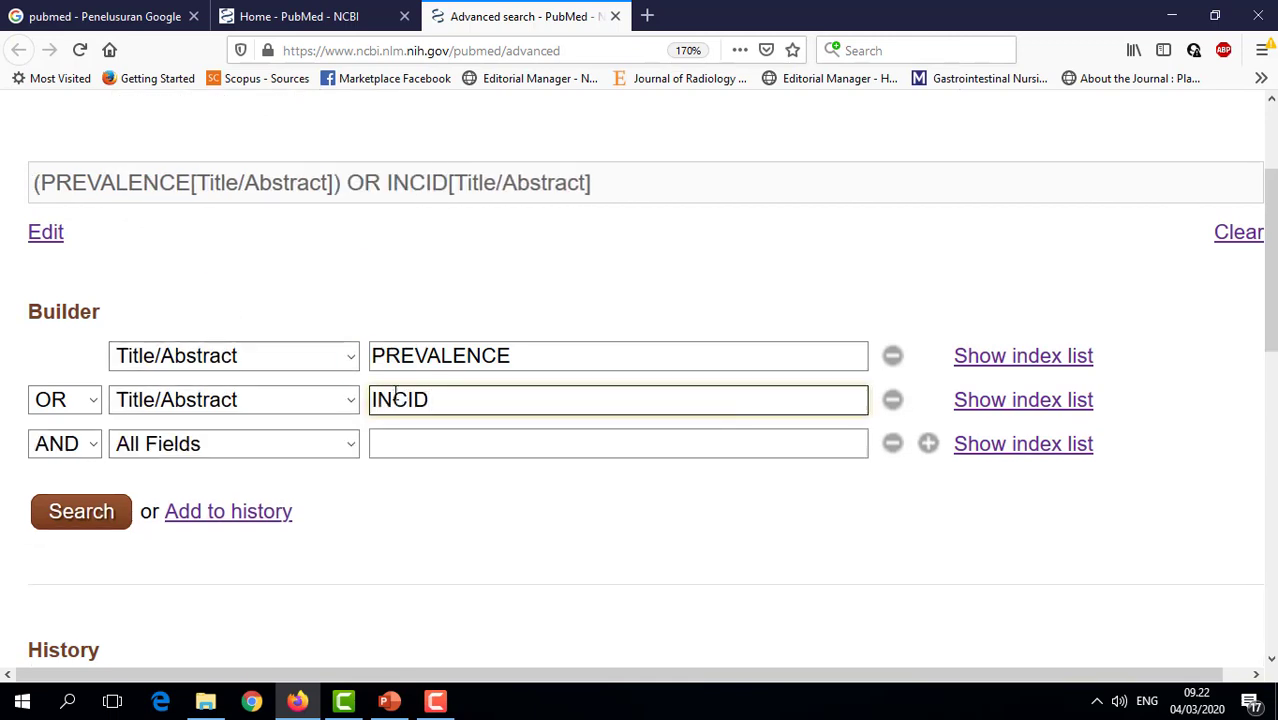
text(ENCE)
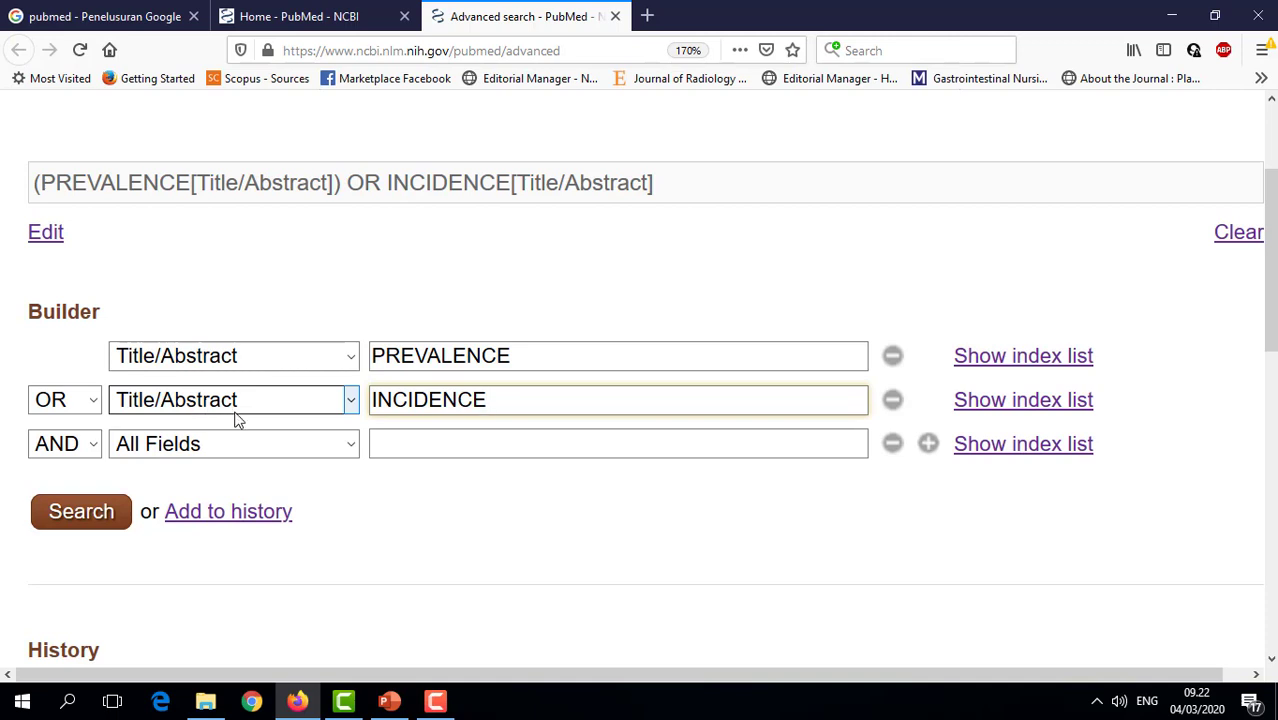
click(268, 525)
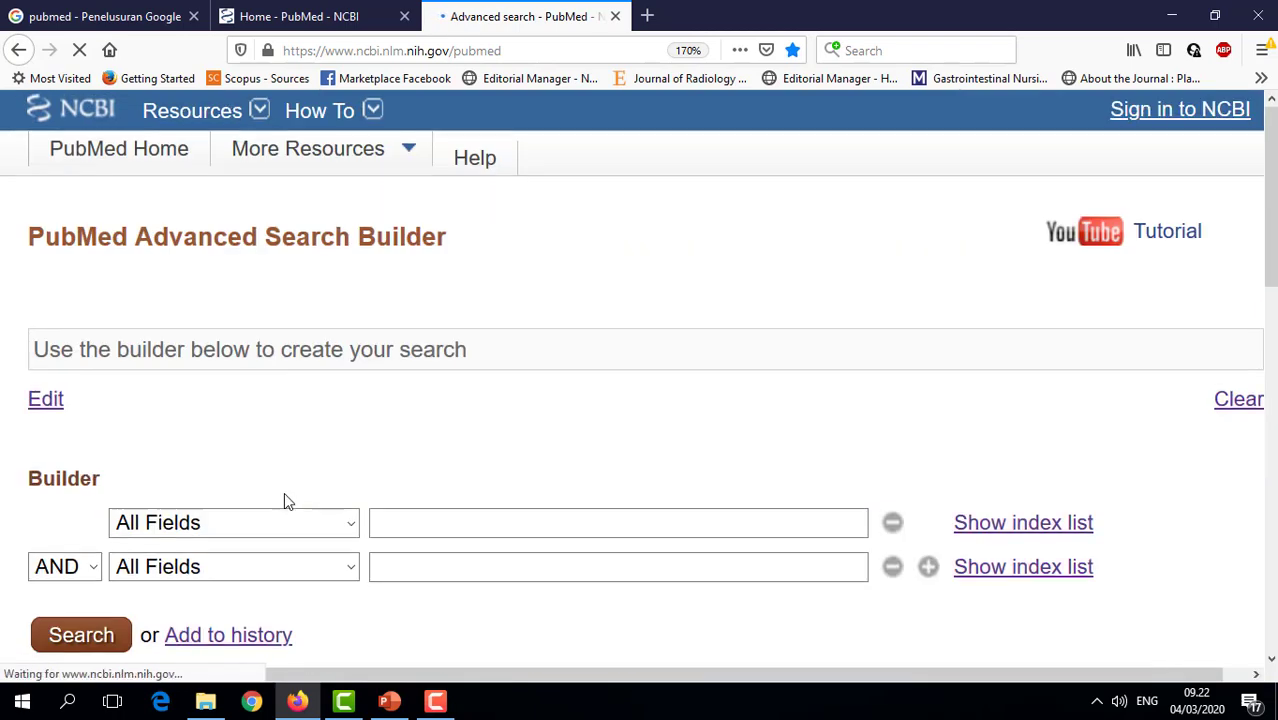
- Start a new query with DECUBITUS in the first builder row, limited to the Title/Abstract field
scroll(284, 500, down, 3)
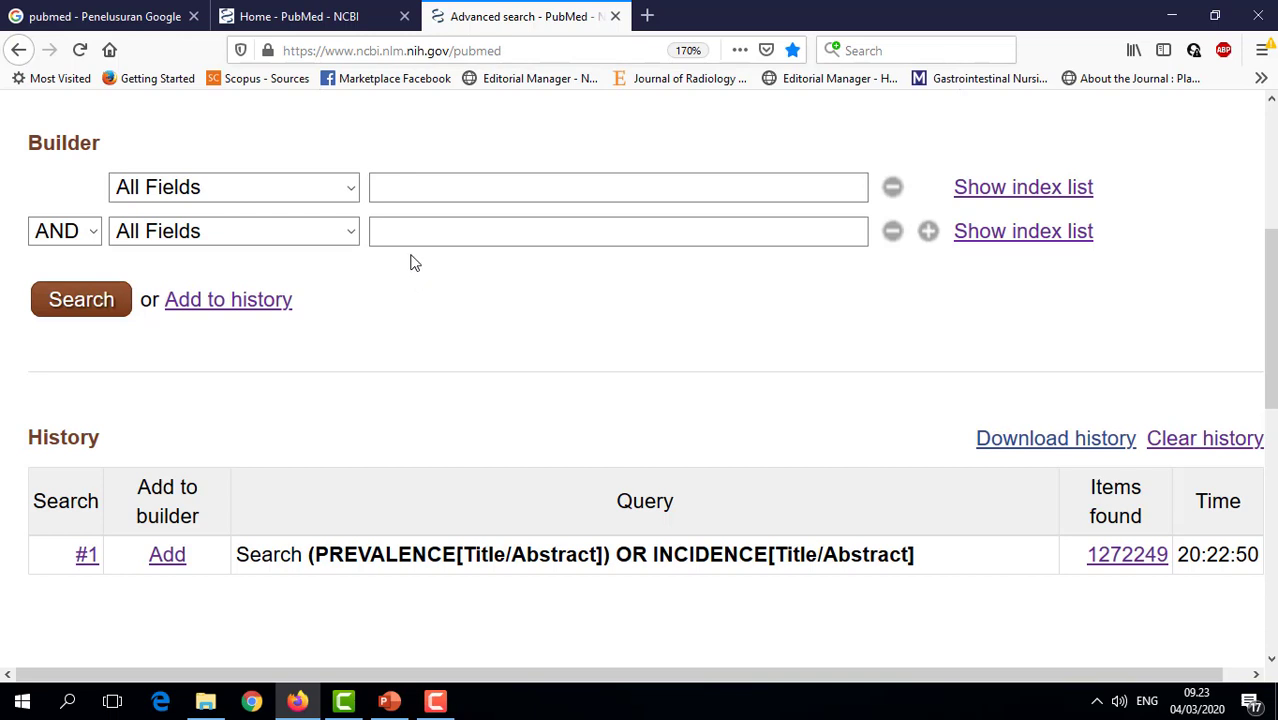
click(423, 189)
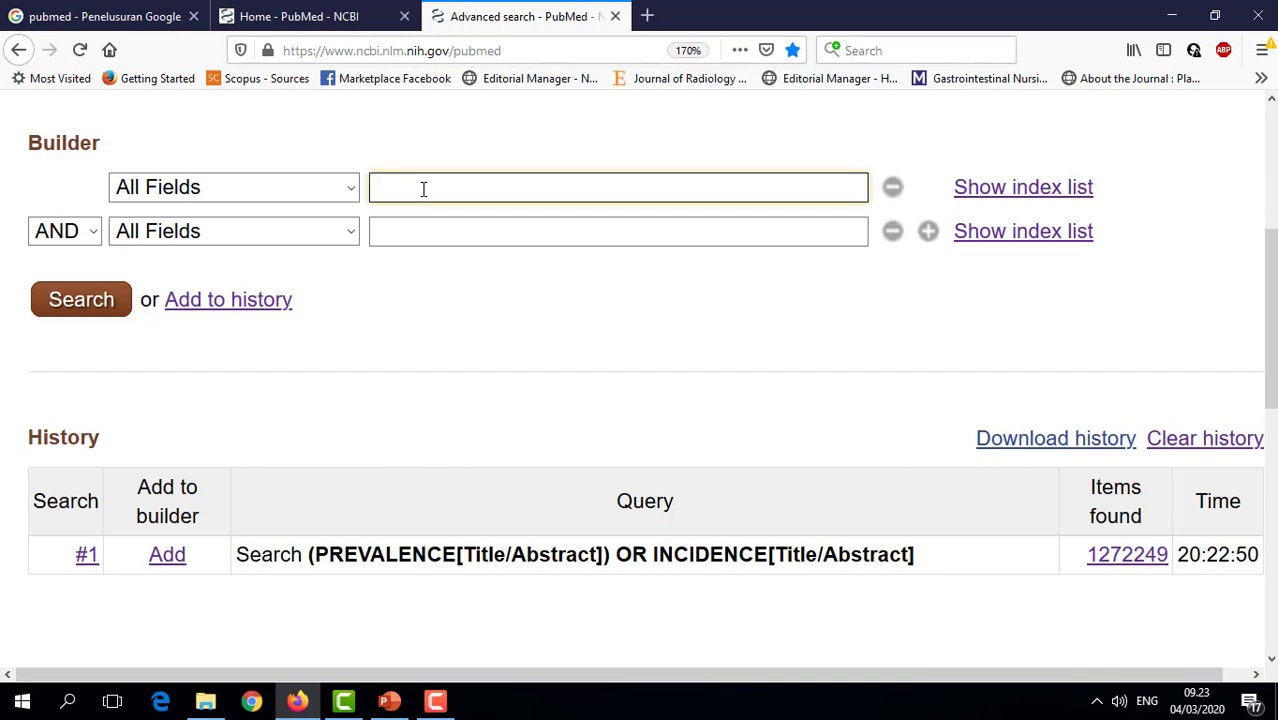
text(DECUBITUS)
click(352, 189)
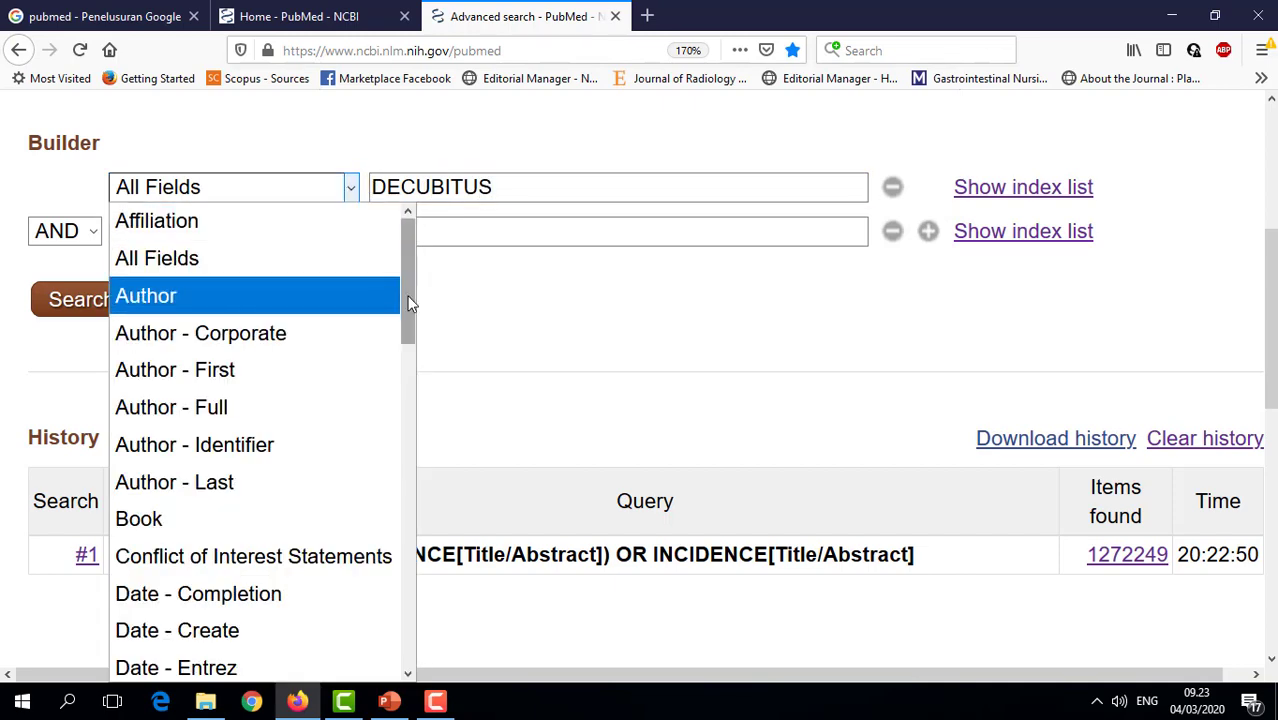
scroll(379, 600, down, 10)
click(260, 598)
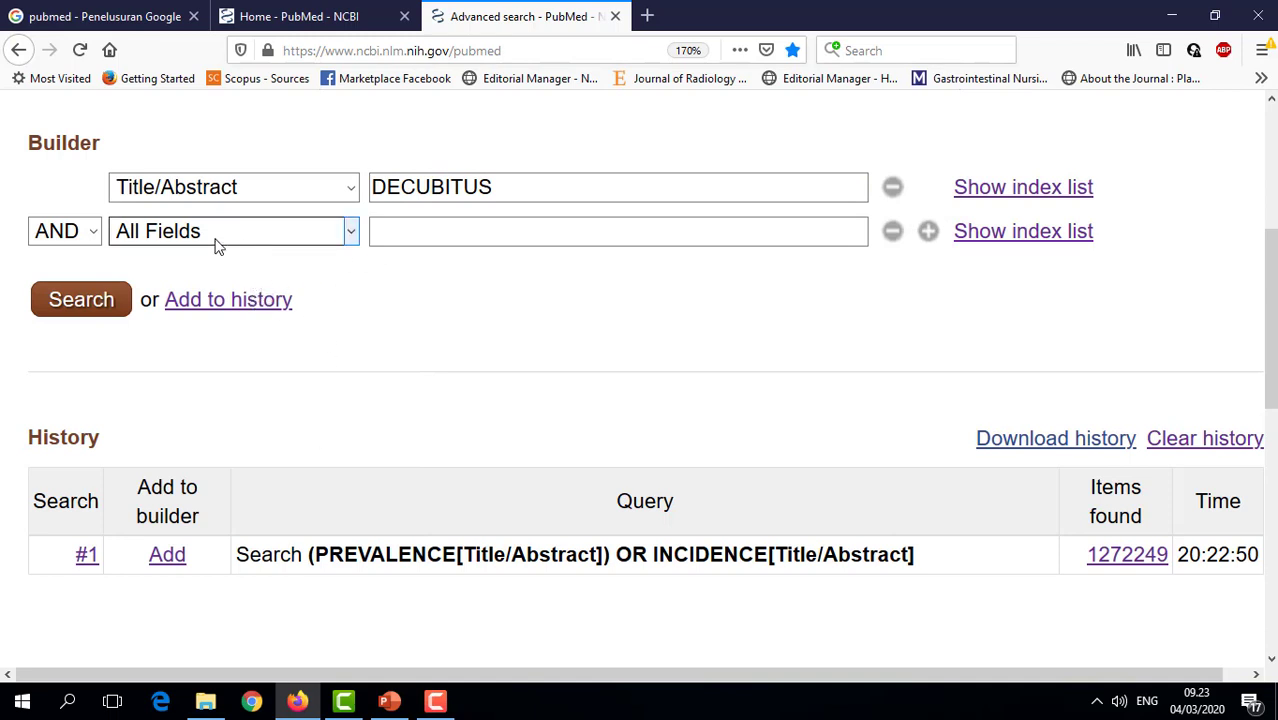
- Set the second builder row to OR, Title/Abstract, with the term PRESSURE ULCER
click(399, 244)
click(93, 231)
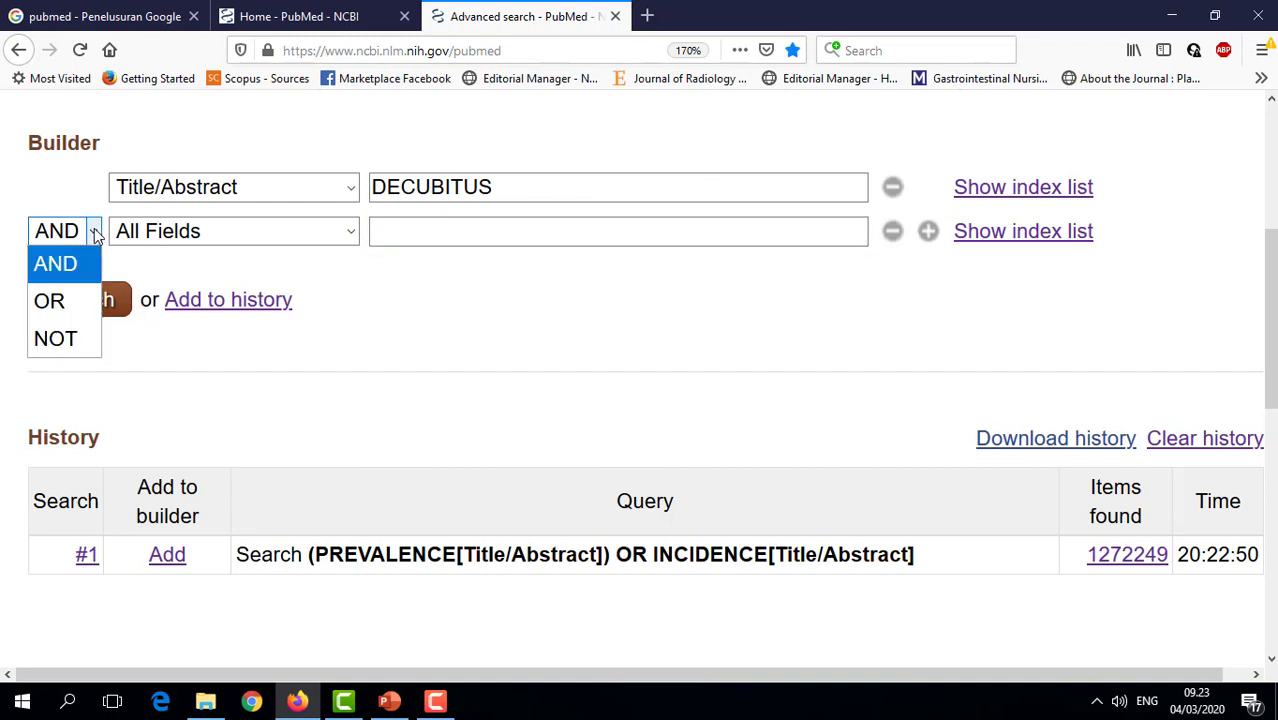
click(72, 303)
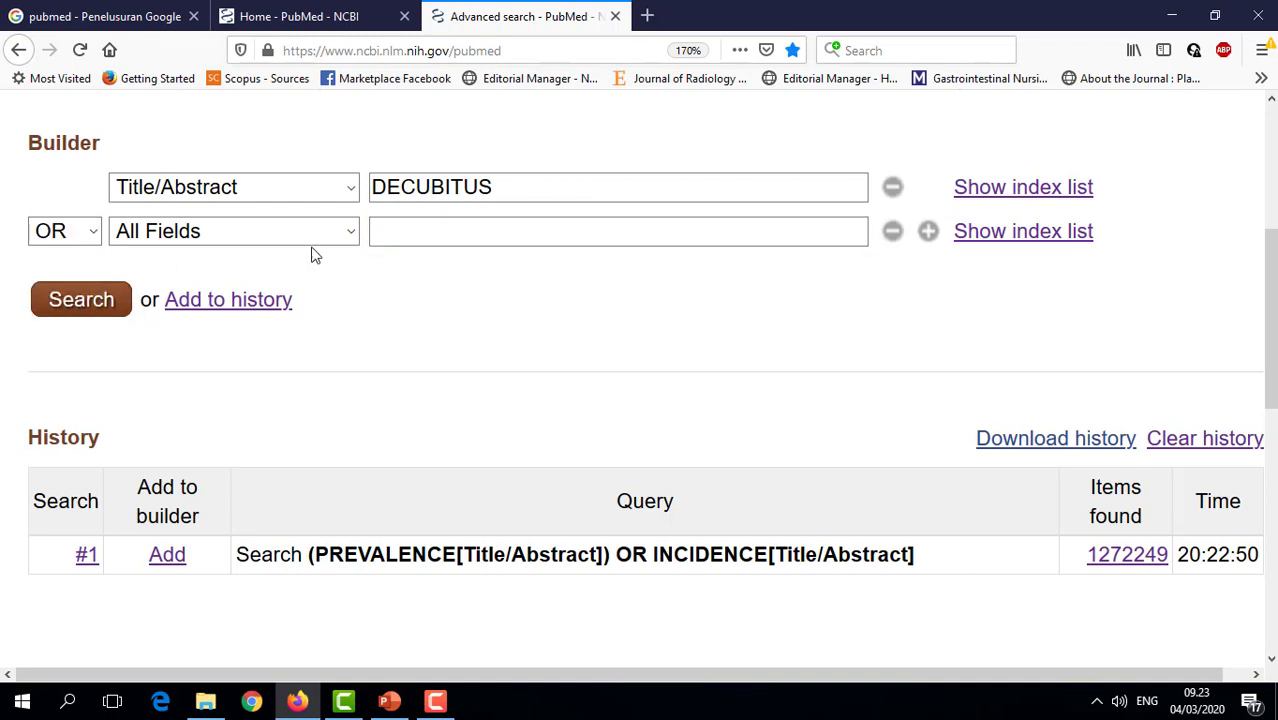
click(348, 232)
drag(420, 295, 424, 538)
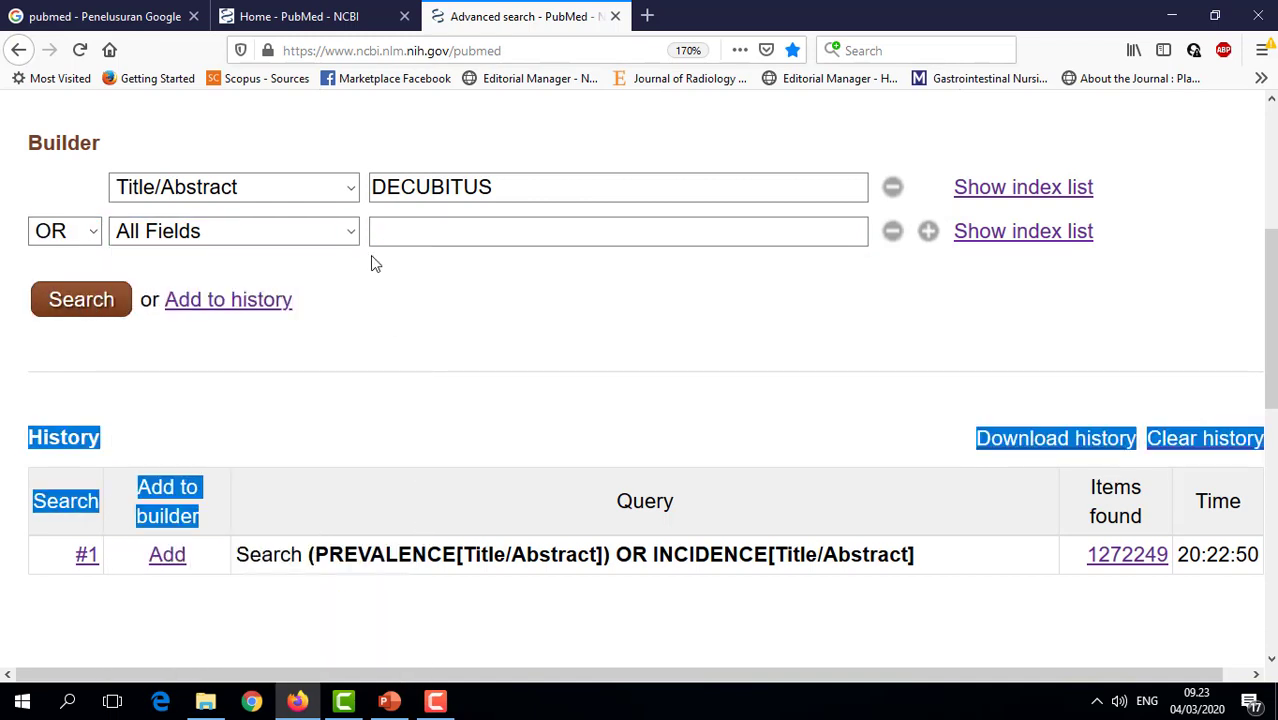
click(352, 232)
drag(402, 311, 337, 622)
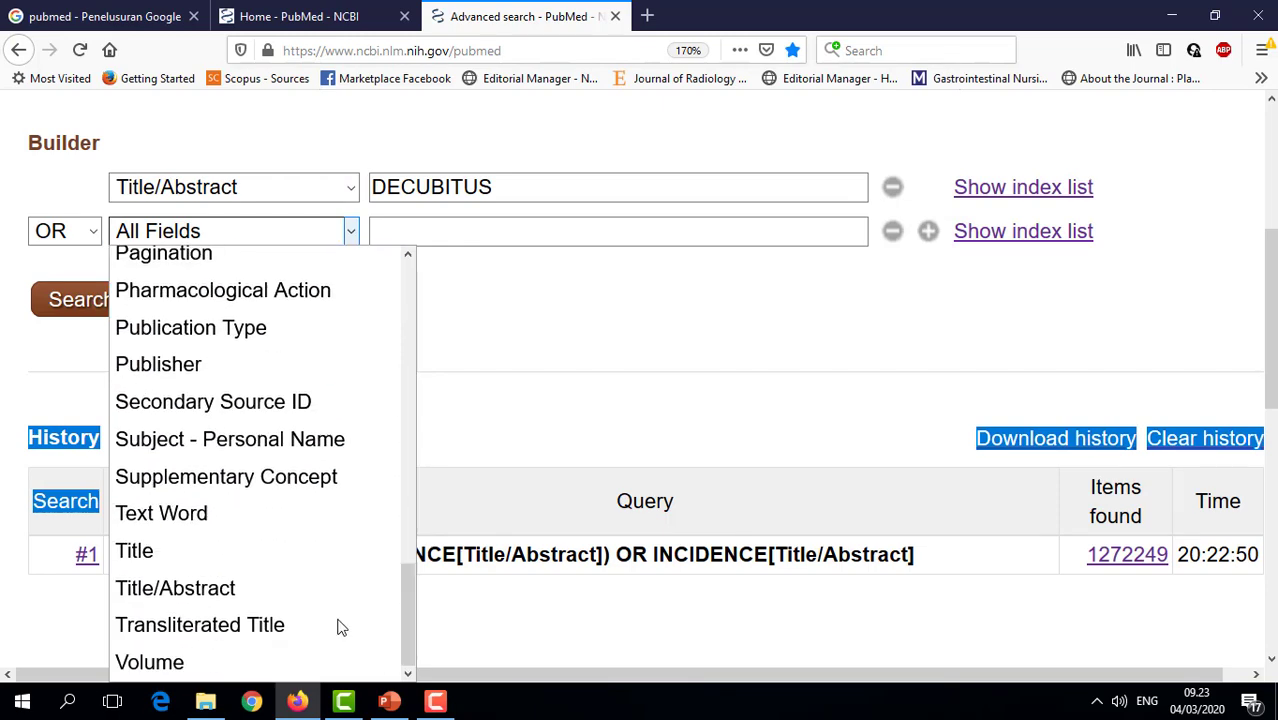
click(302, 588)
click(390, 244)
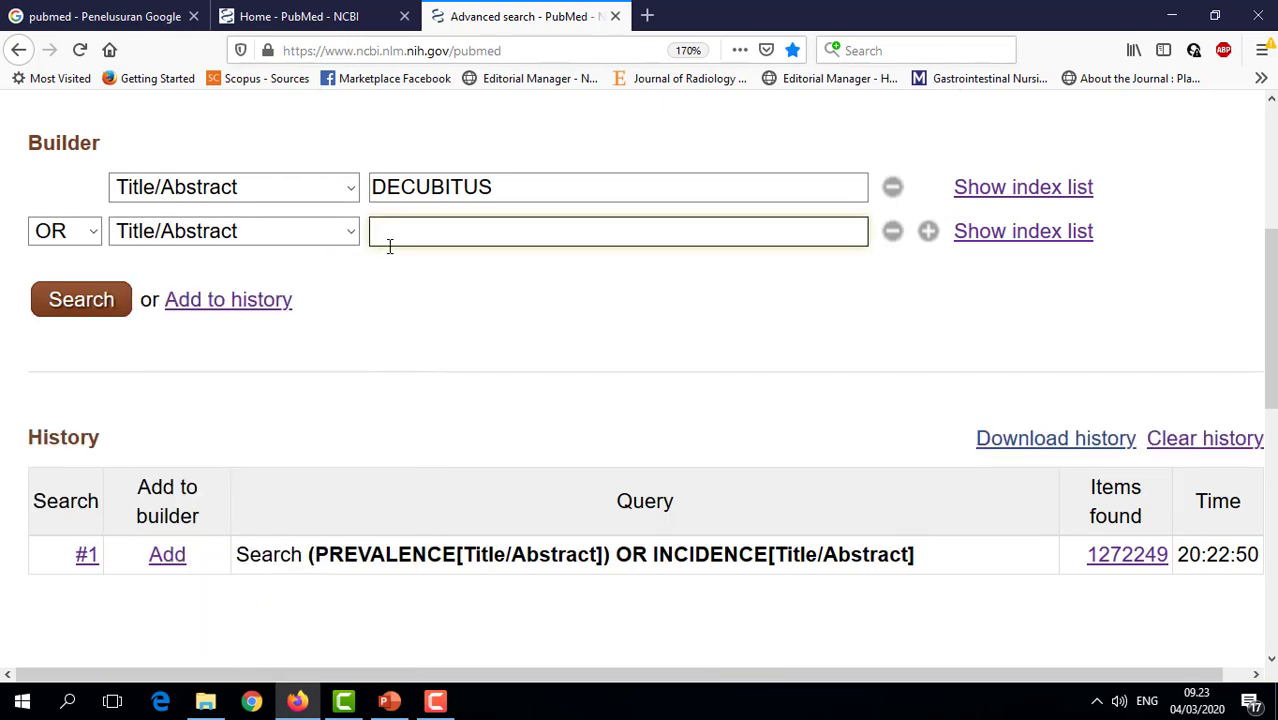
text(PRESSURE U)
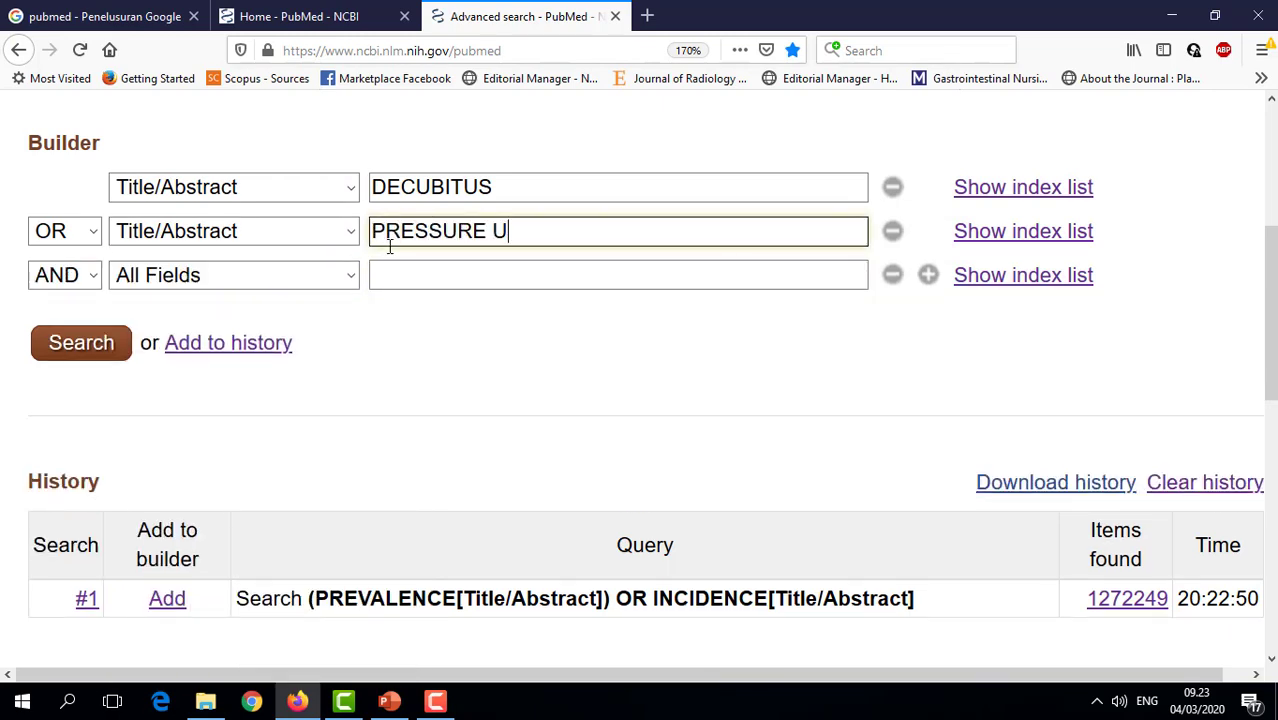
key(BackSpace)
text(ULCER)
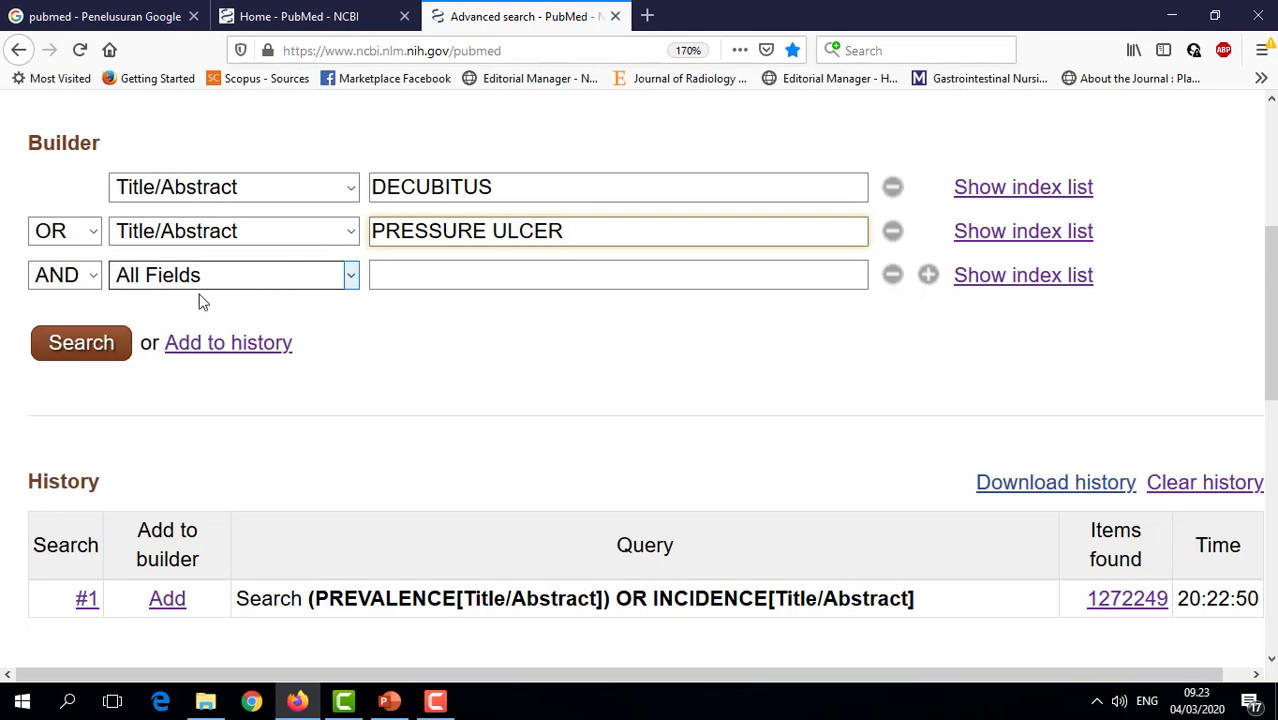
- Set the third builder row to OR, Title/Abstract, with the term PRESSURE INJURY
click(92, 275)
click(72, 340)
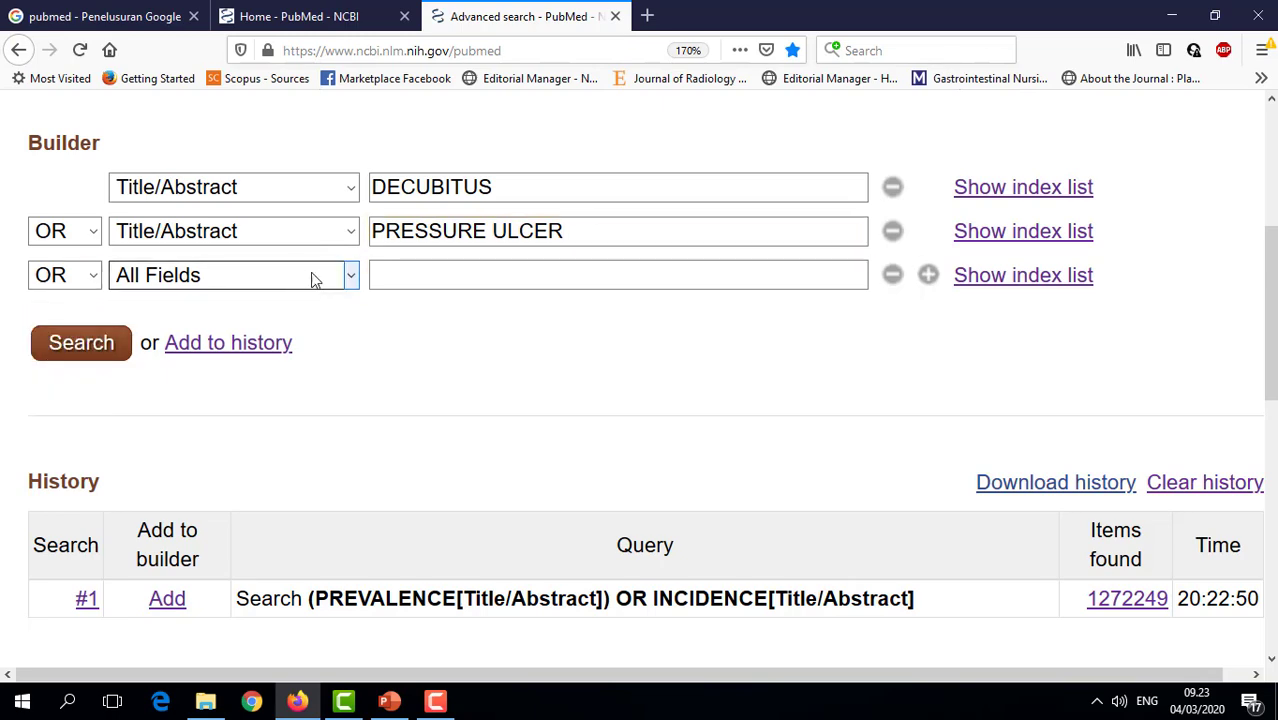
click(314, 279)
drag(397, 324, 373, 574)
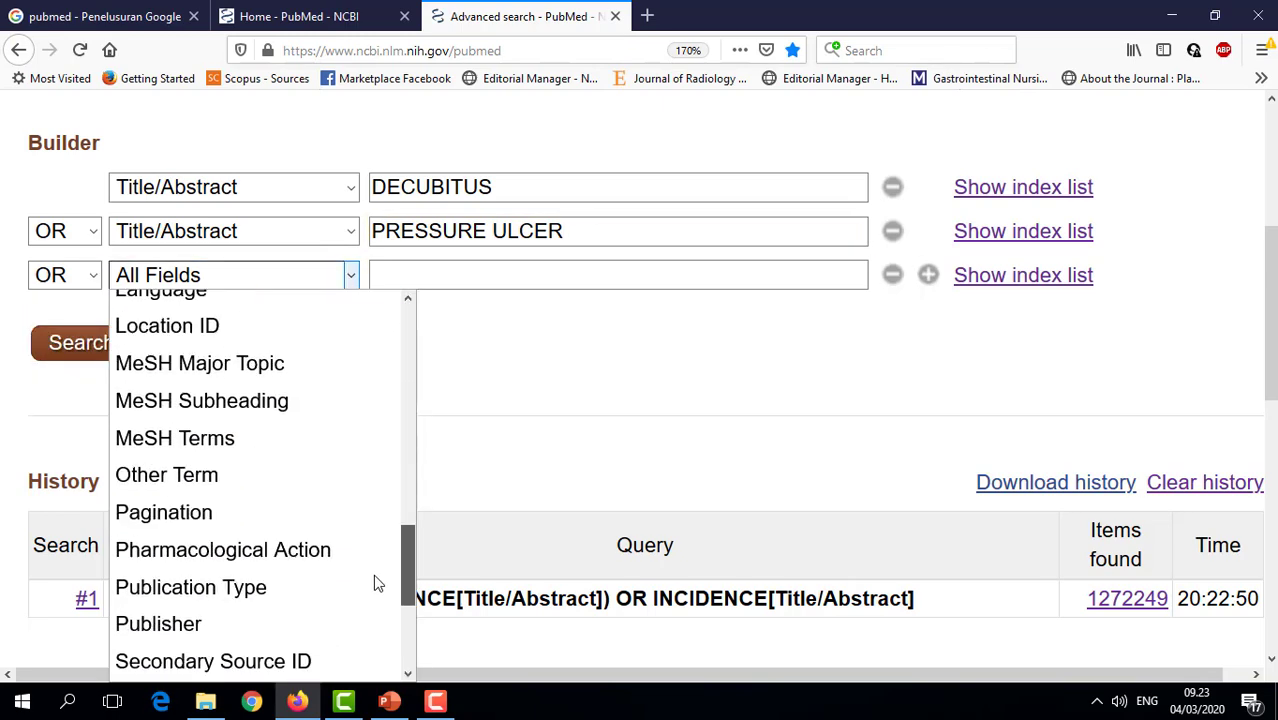
scroll(320, 565, down, 2)
click(250, 648)
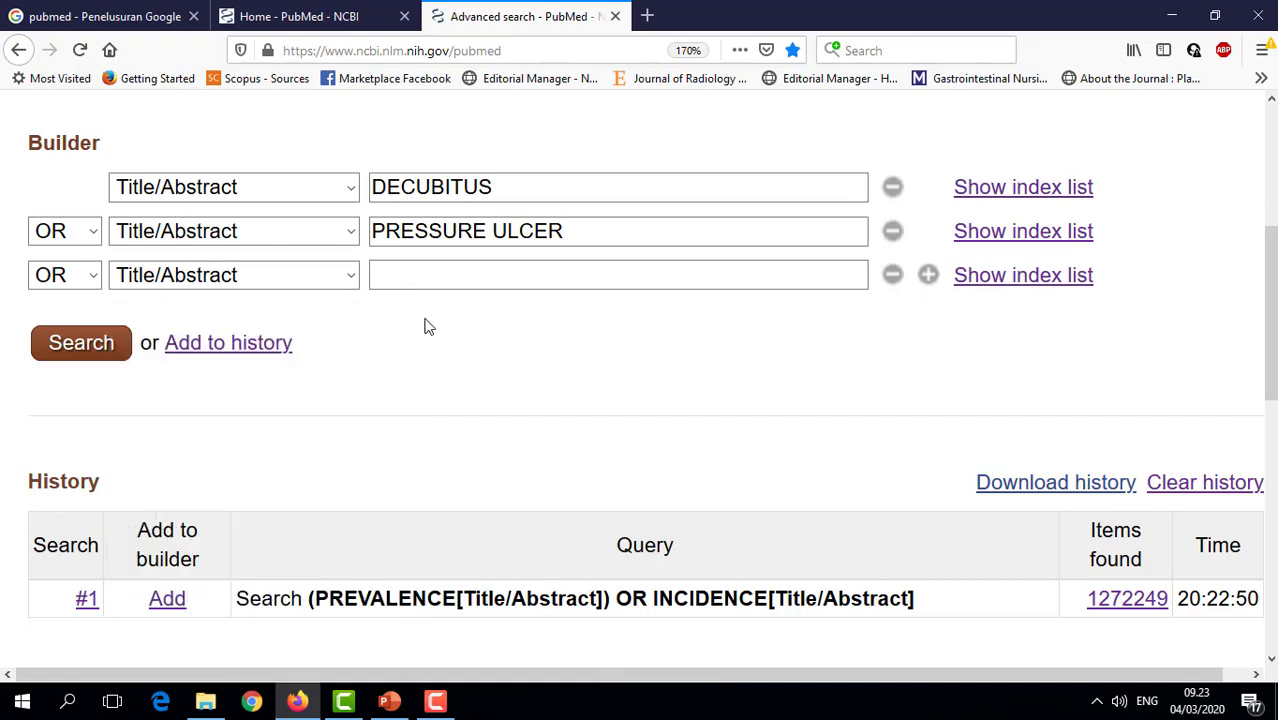
click(437, 272)
text(SSURE INJURY)
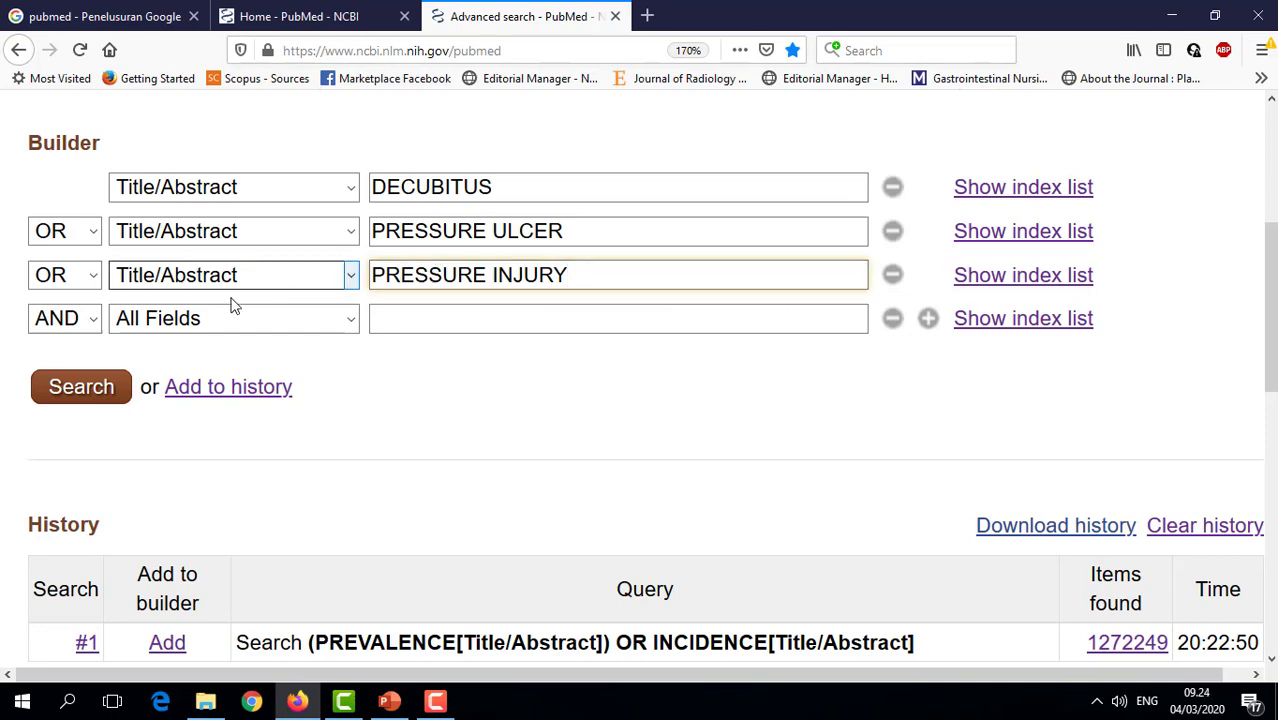
- Set the fourth builder row to OR, Title/Abstract, with the term BED SORE, and add the query to the search history
click(92, 318)
click(49, 389)
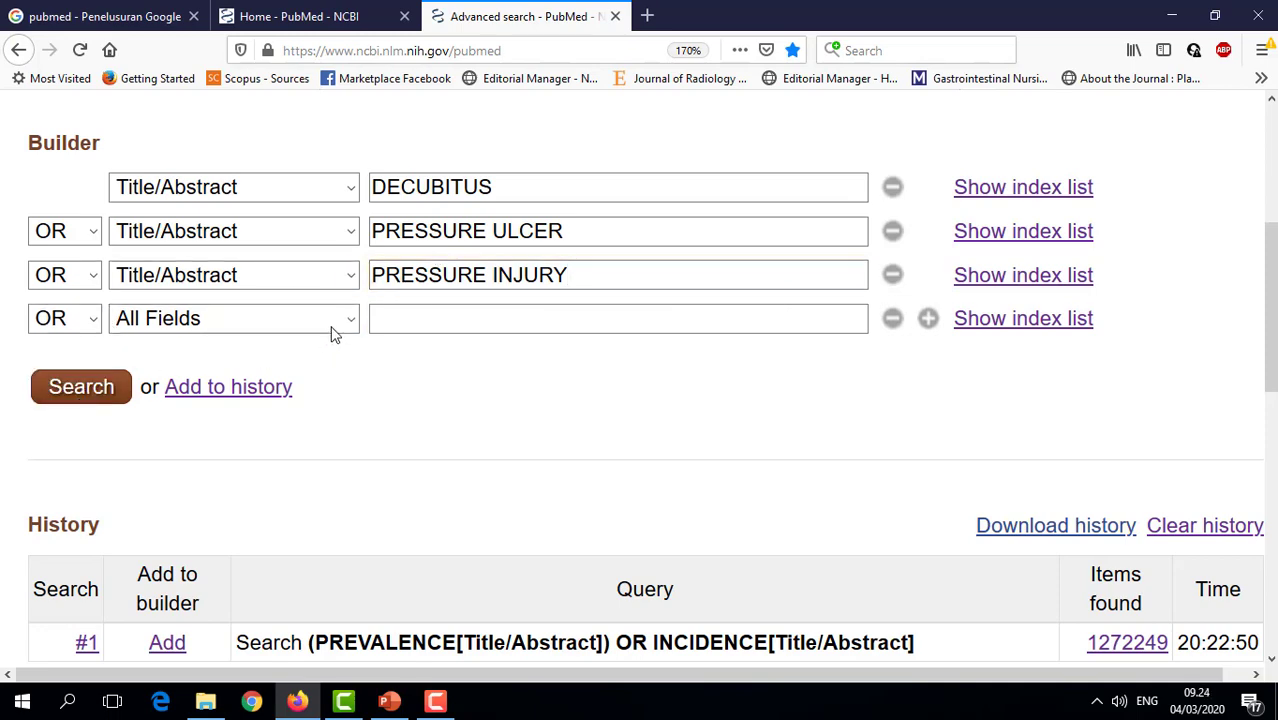
click(350, 320)
drag(414, 388, 345, 620)
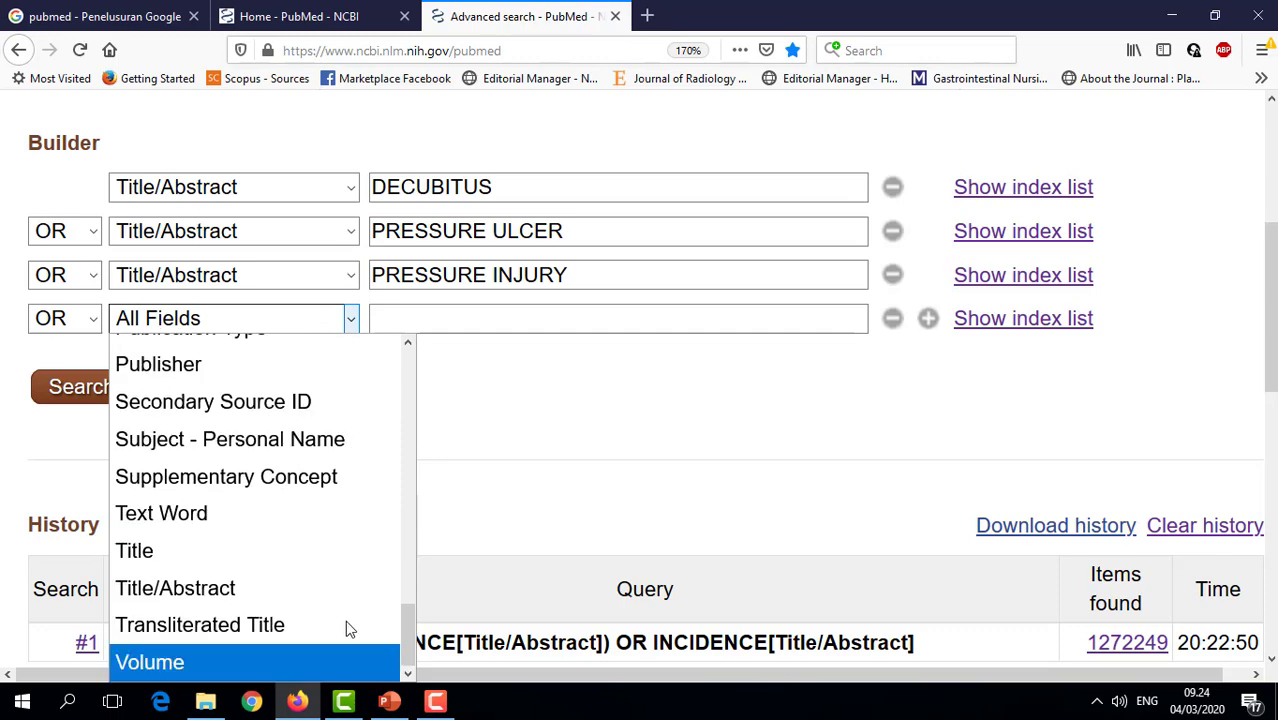
click(314, 582)
click(414, 320)
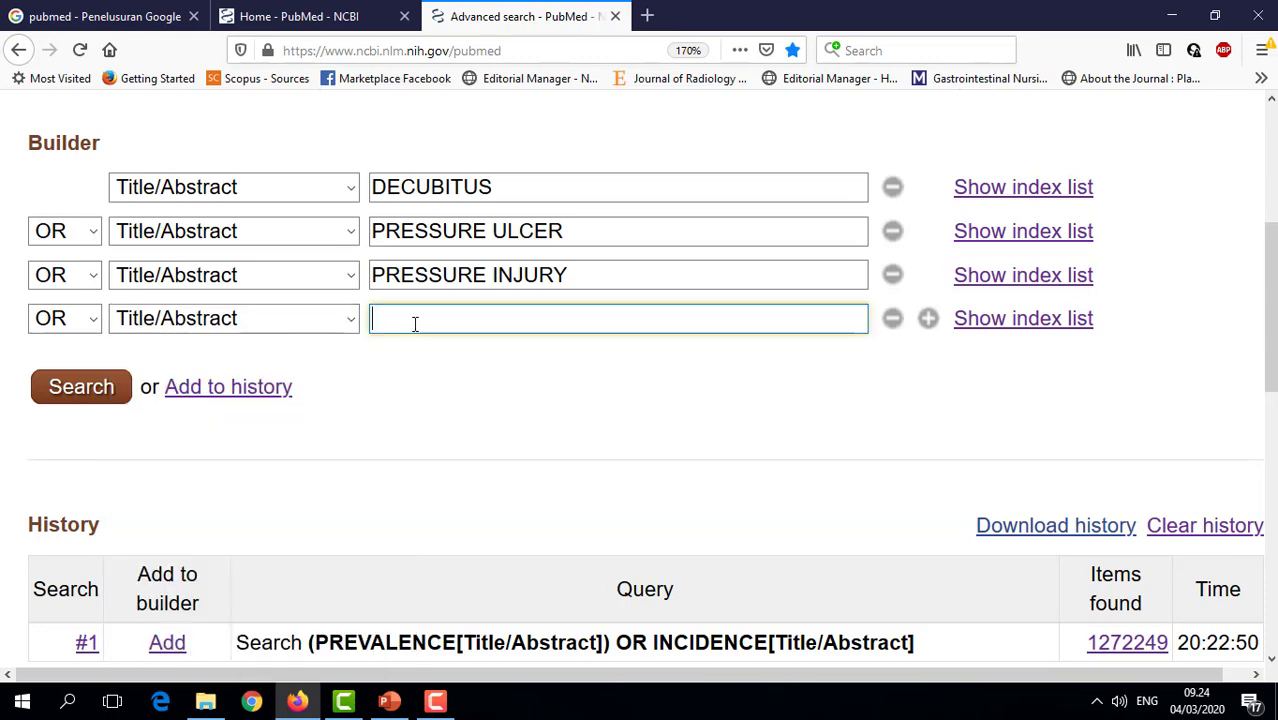
text(BED SORE)
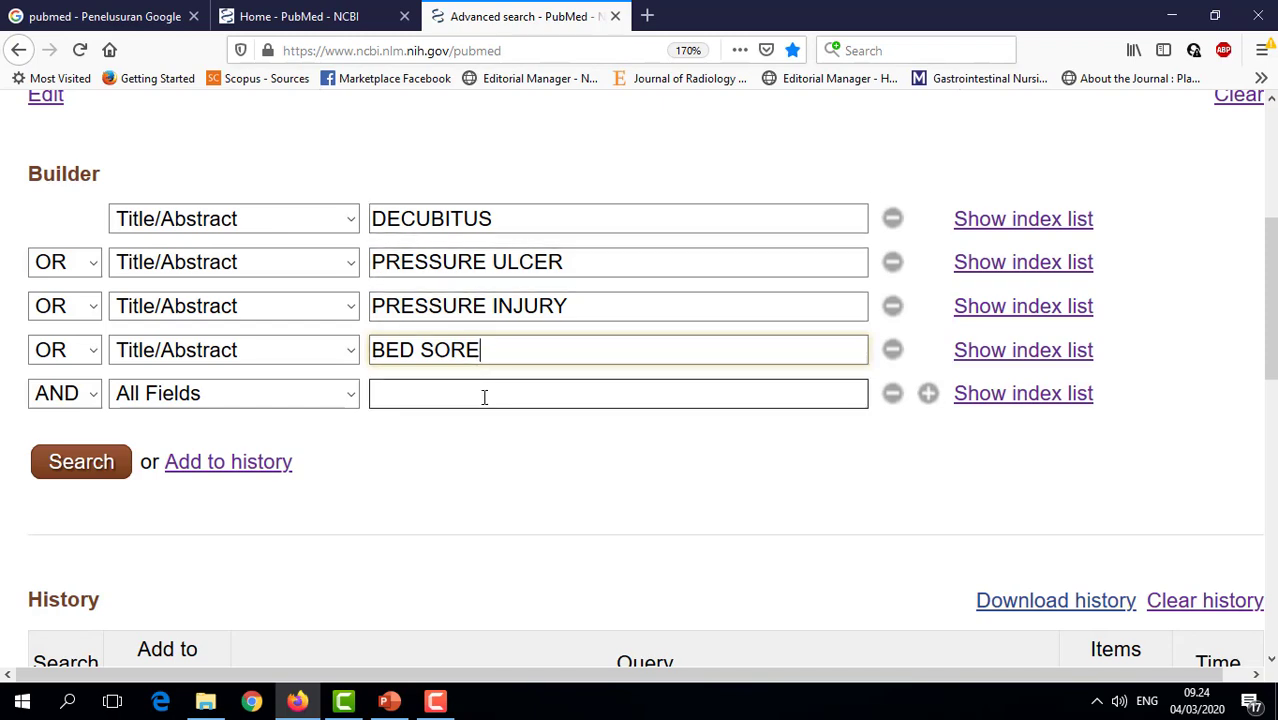
scroll(486, 409, down, 3)
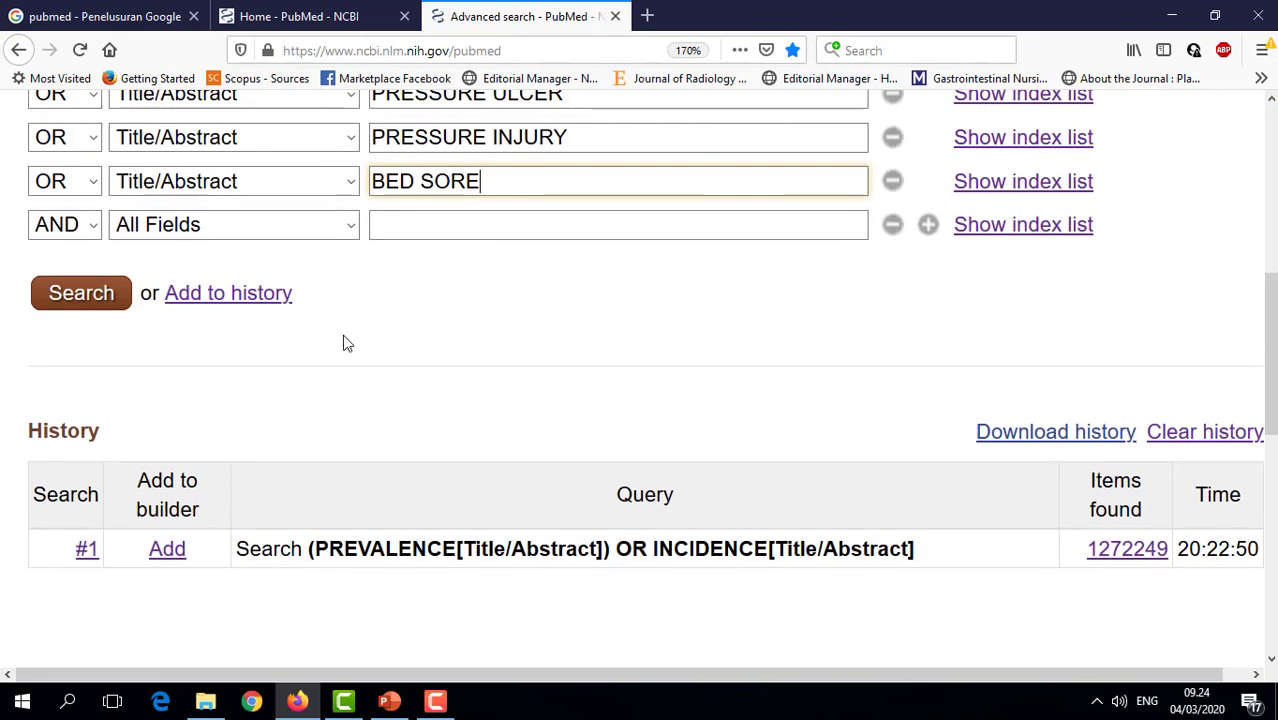
click(258, 308)
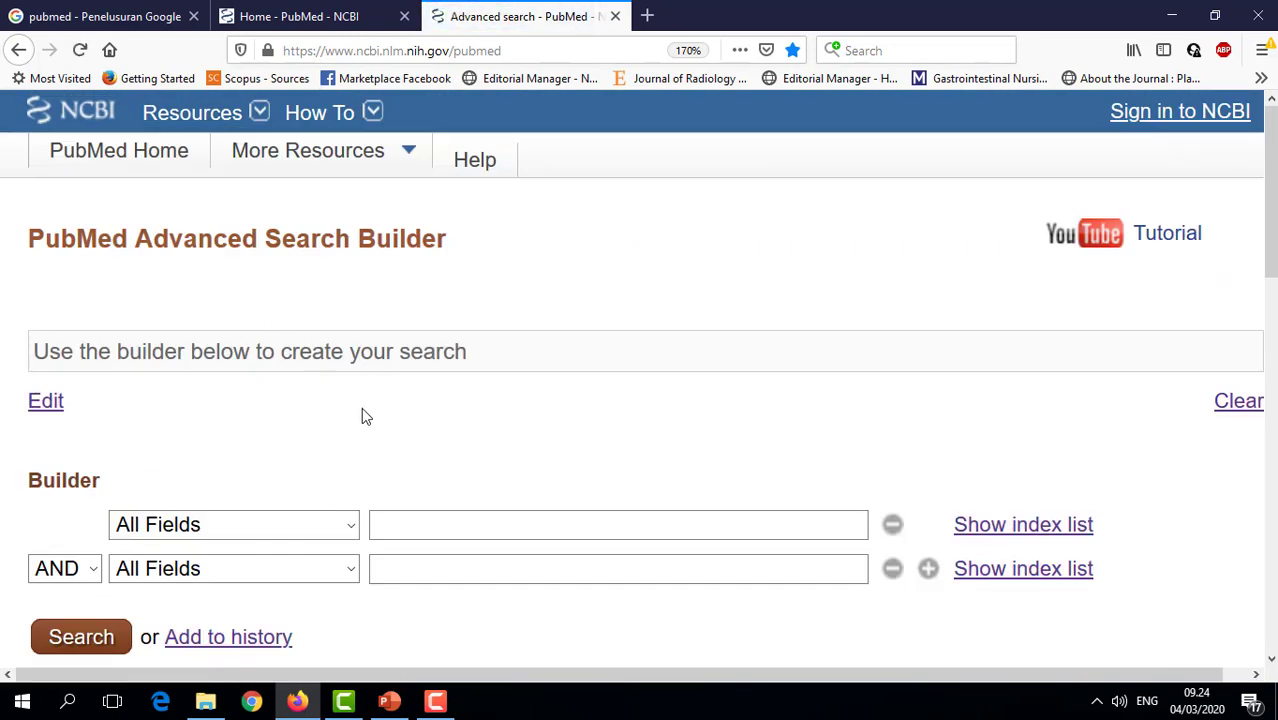
- Combine history searches #1 and #2 with AND in the builder and add the combined query to the search history
scroll(362, 413, down, 5)
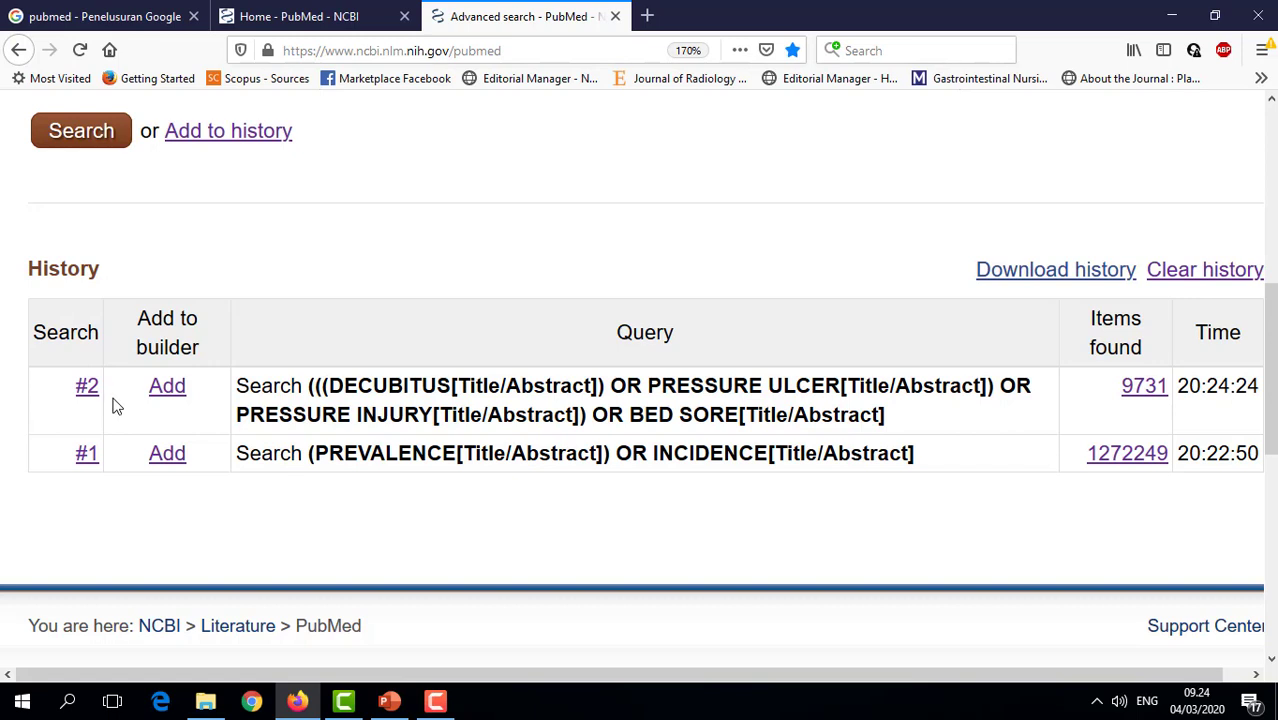
click(167, 453)
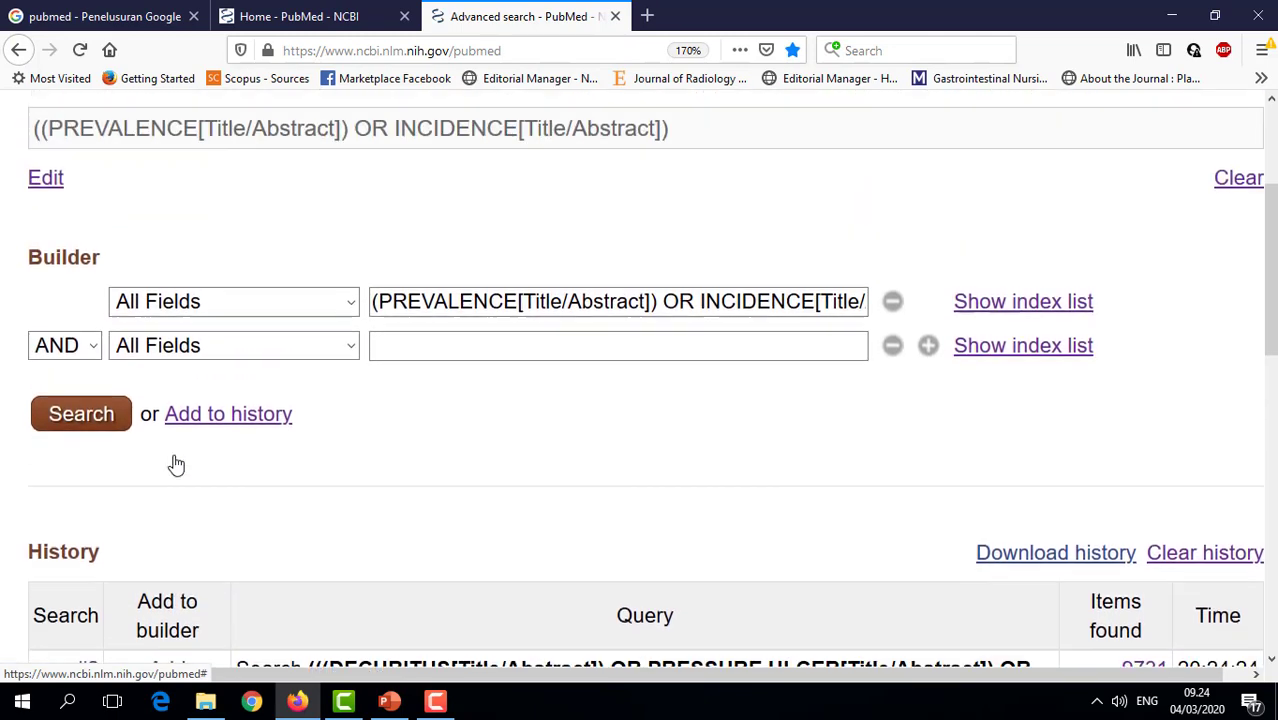
scroll(262, 460, down, 2)
scroll(255, 466, down, 3)
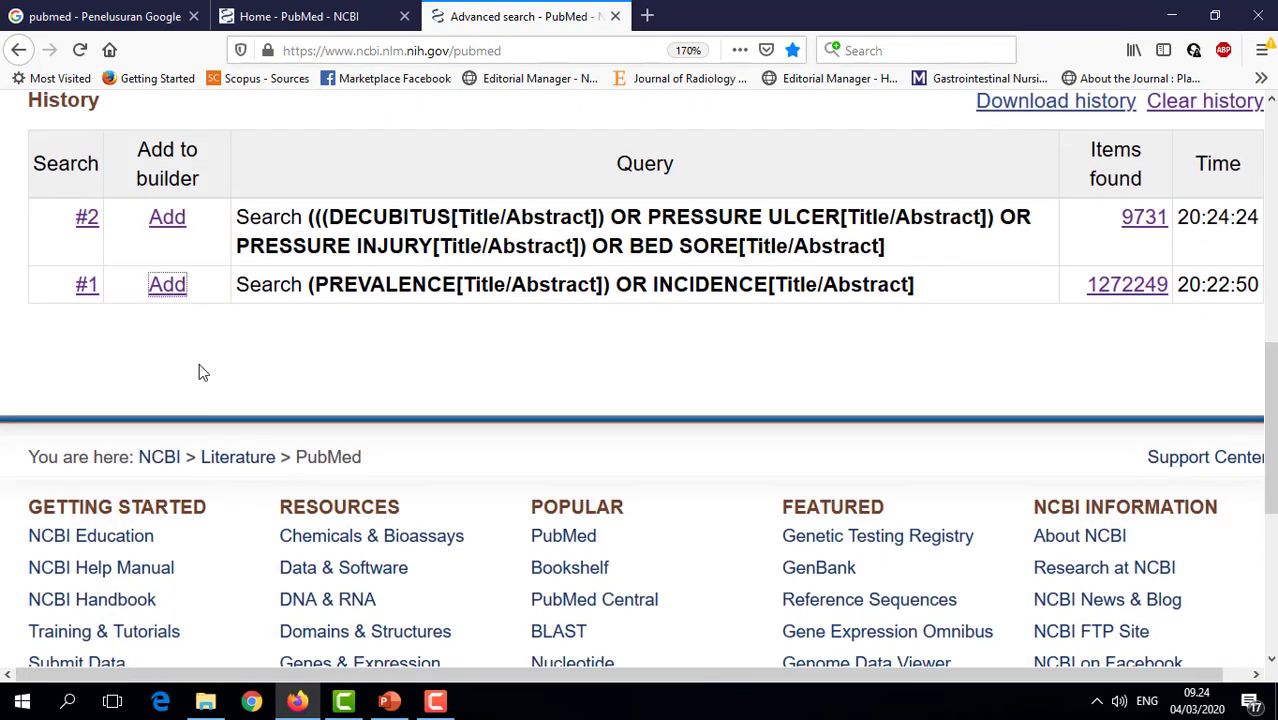
click(168, 224)
scroll(288, 305, up, 3)
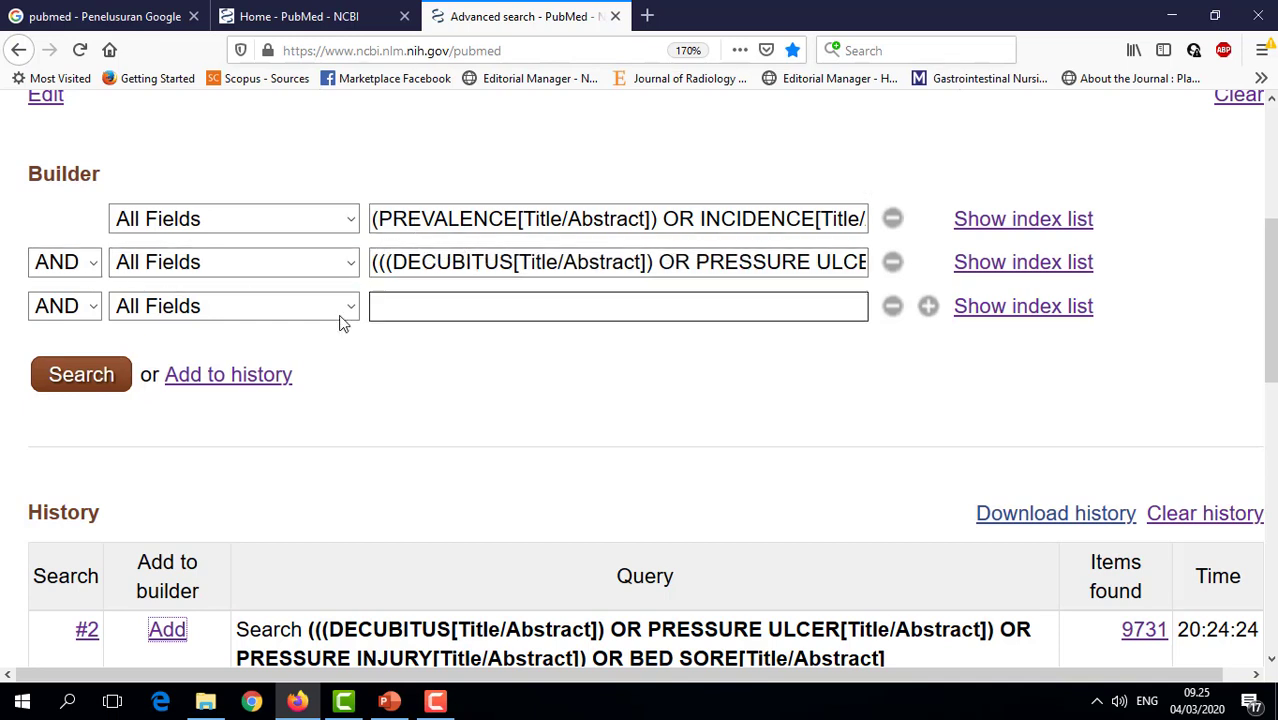
click(239, 376)
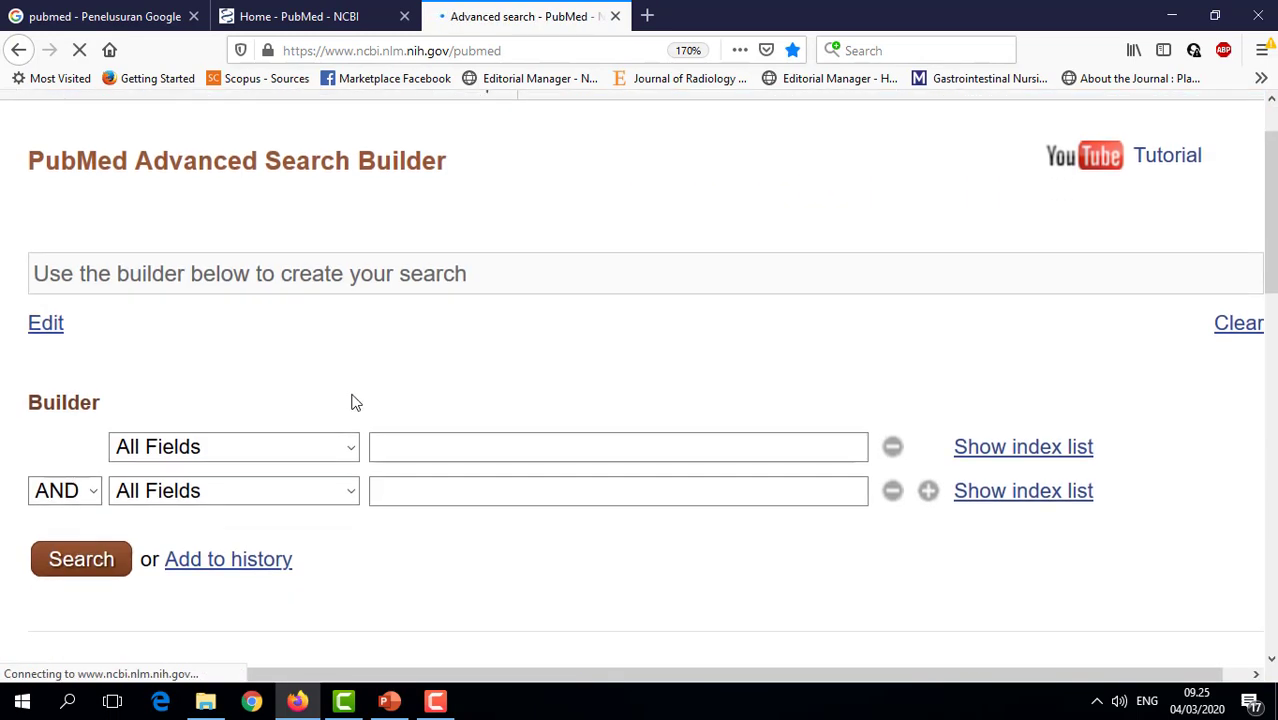
- Open the combined query's results from the search history and highlight the total number of items found
scroll(351, 402, down, 3)
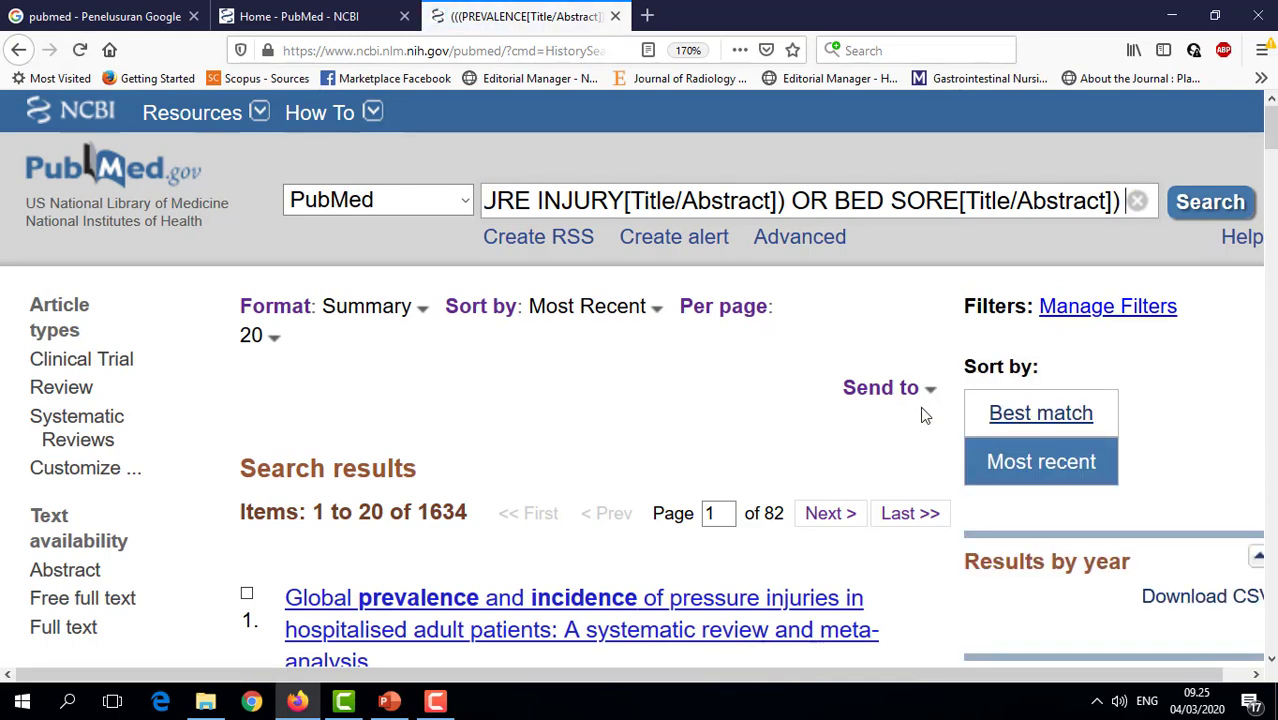
scroll(860, 429, down, 3)
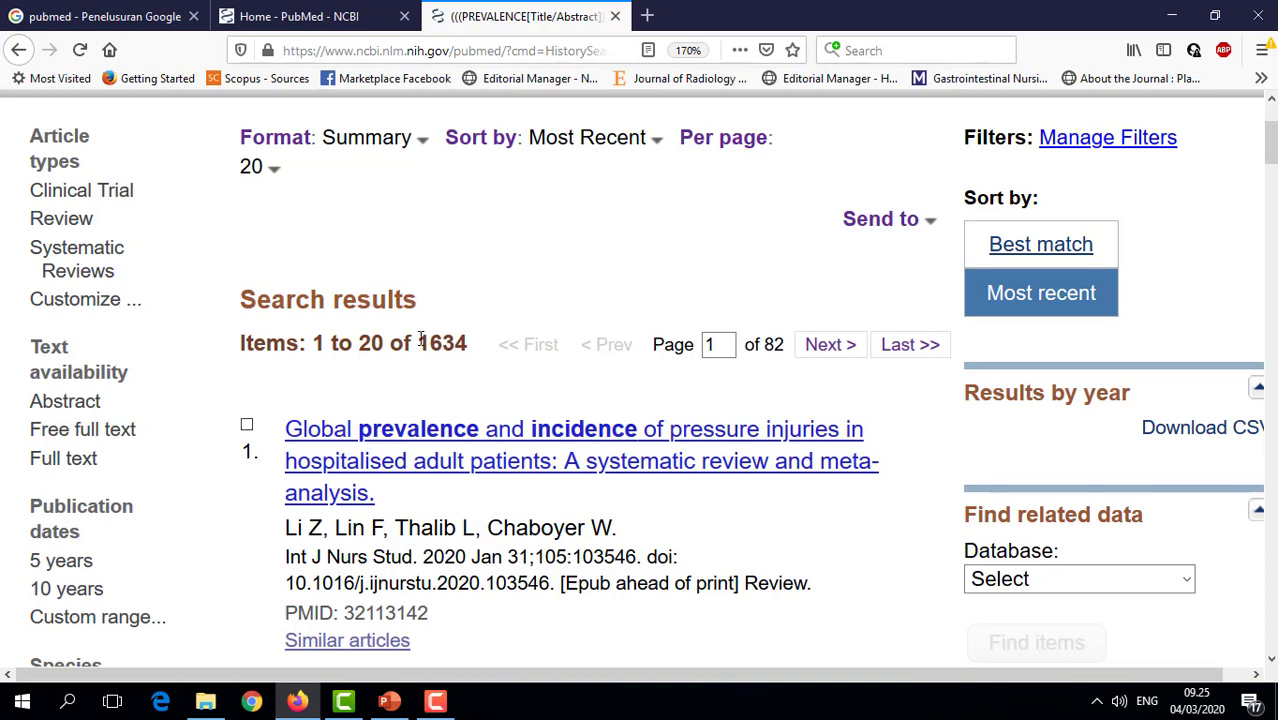
drag(420, 340, 470, 343)
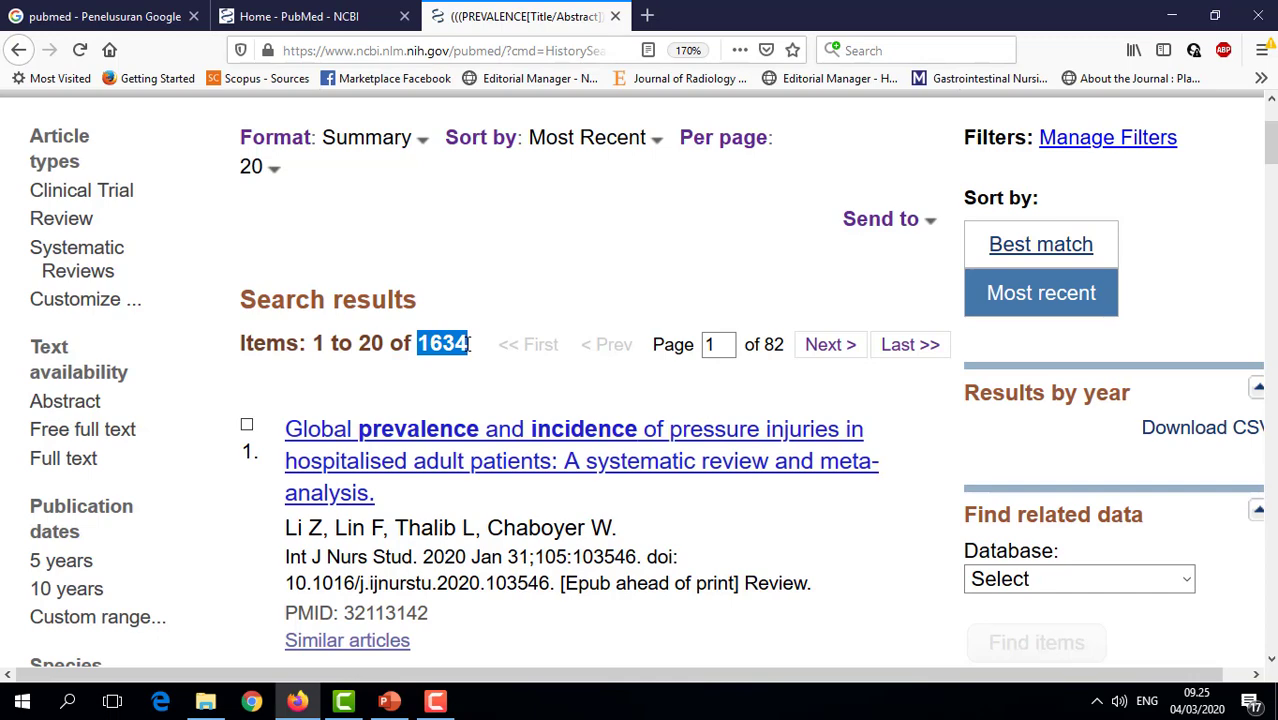
- Filter the results to publications from the last 5 years, the Humans species and the English language
scroll(262, 336, down, 3)
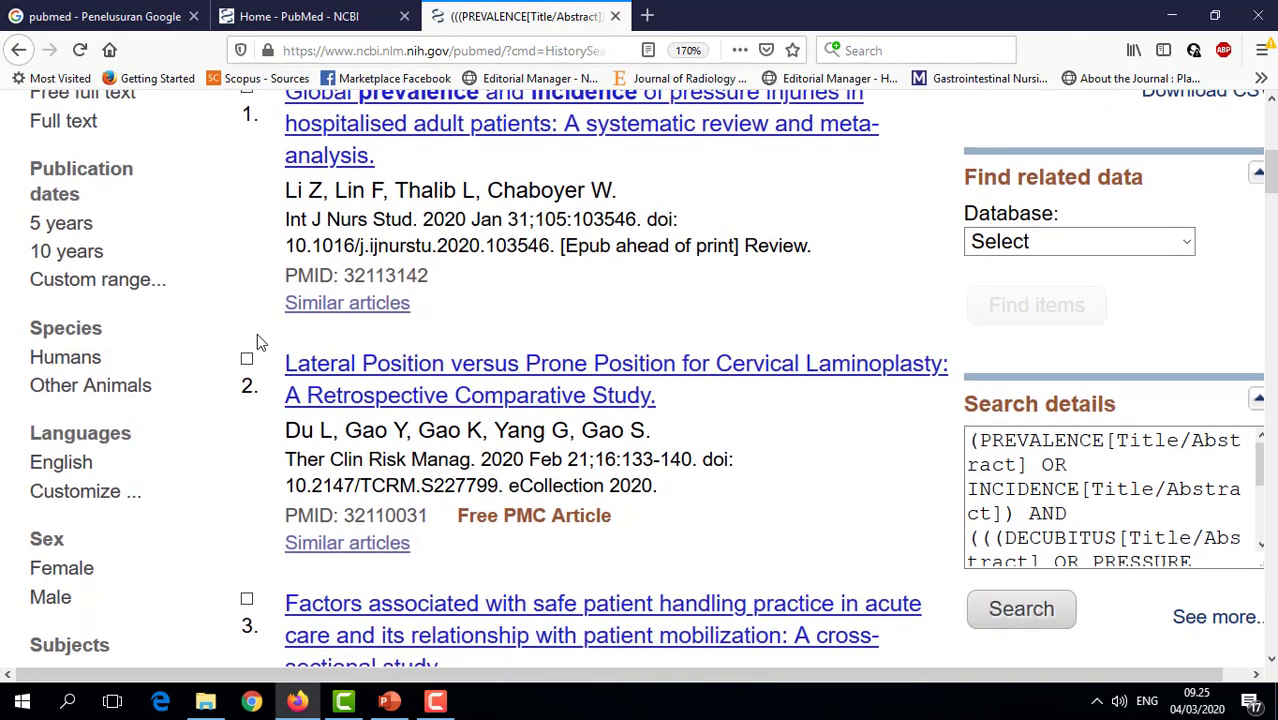
click(70, 232)
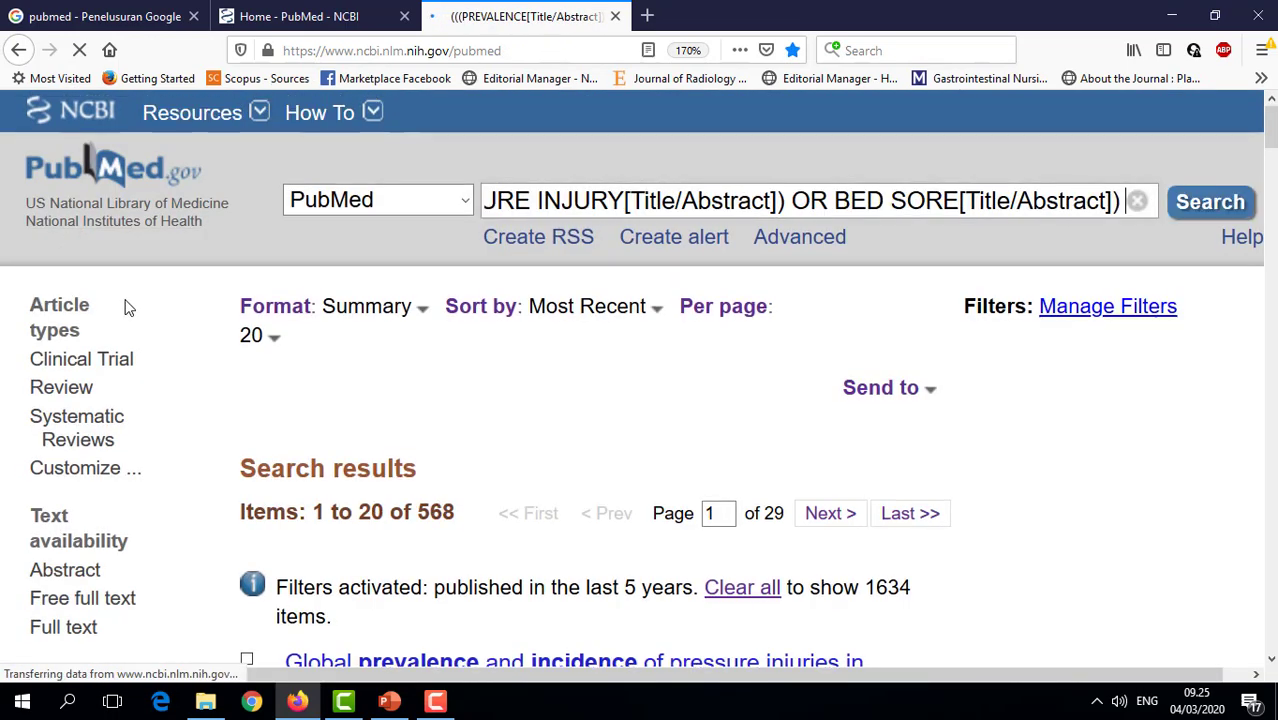
scroll(123, 305, down, 3)
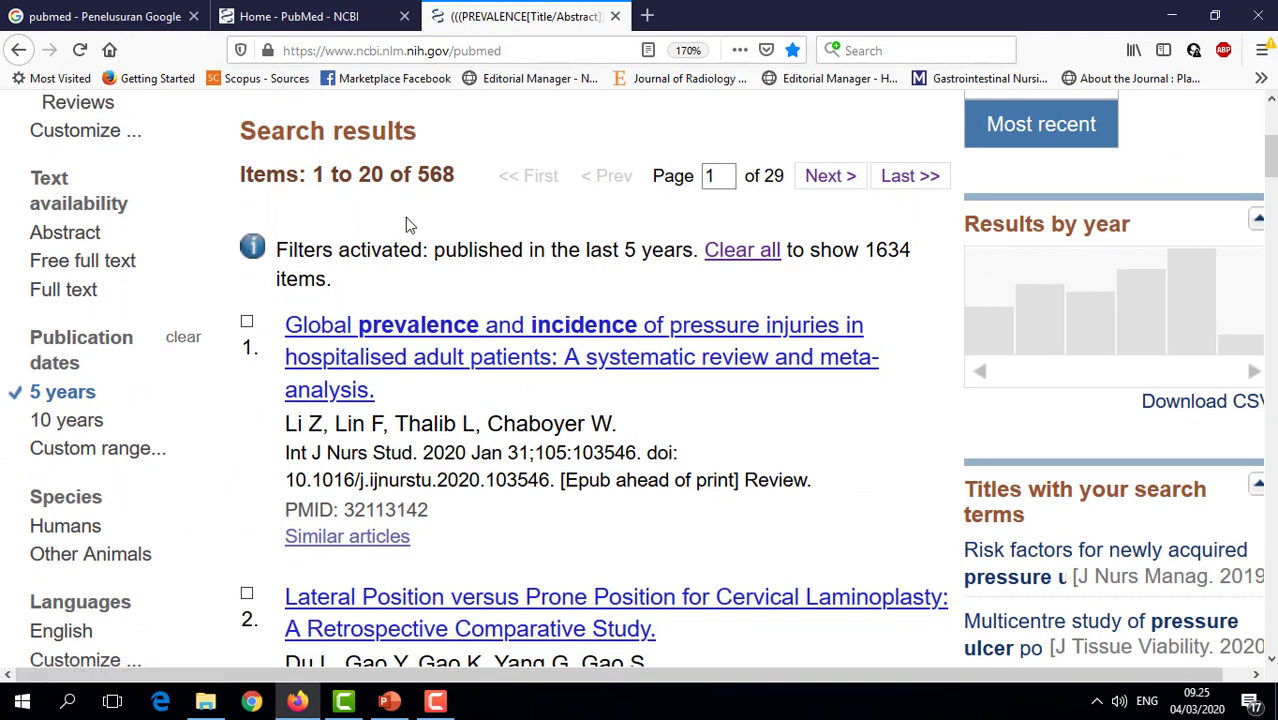
scroll(148, 456, down, 2)
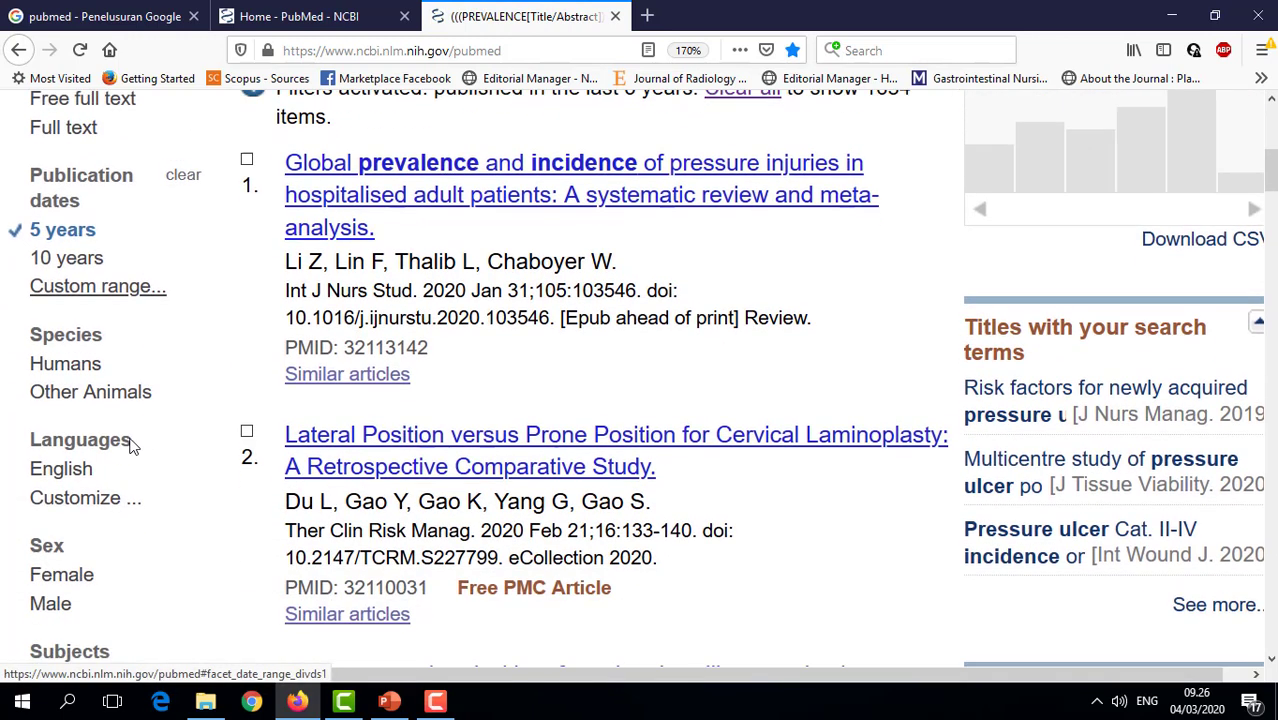
click(84, 362)
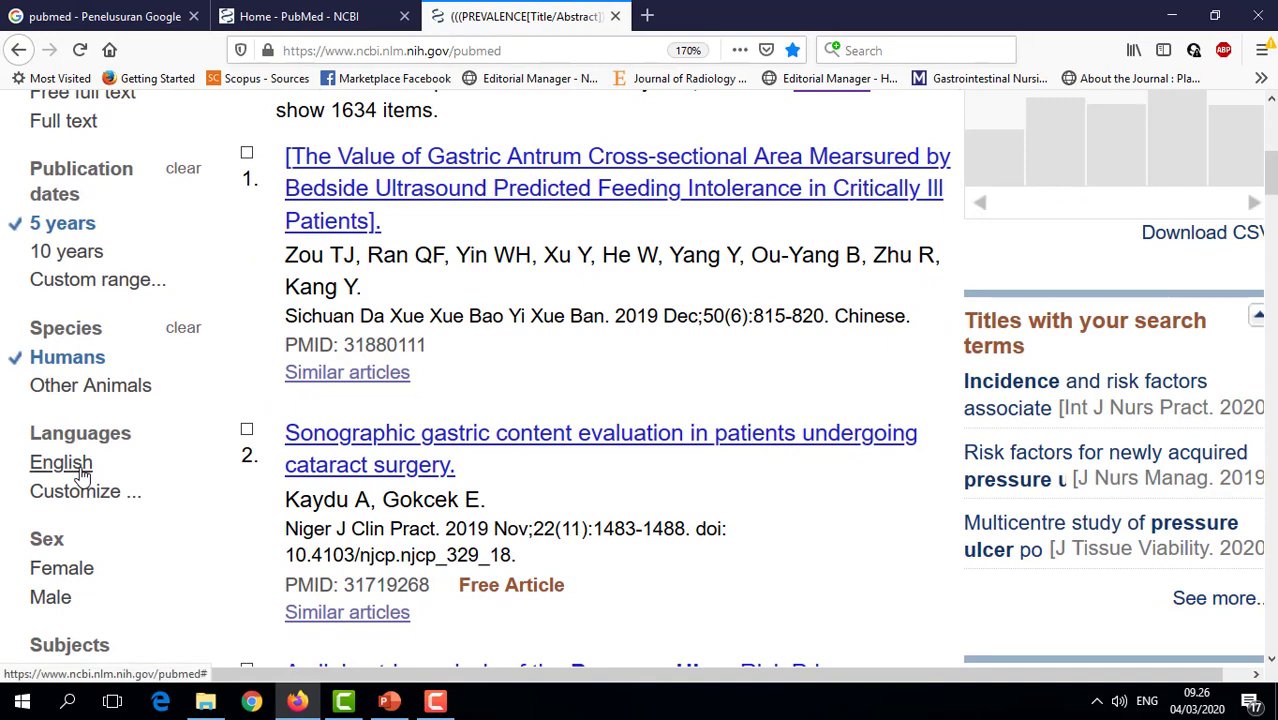
click(84, 468)
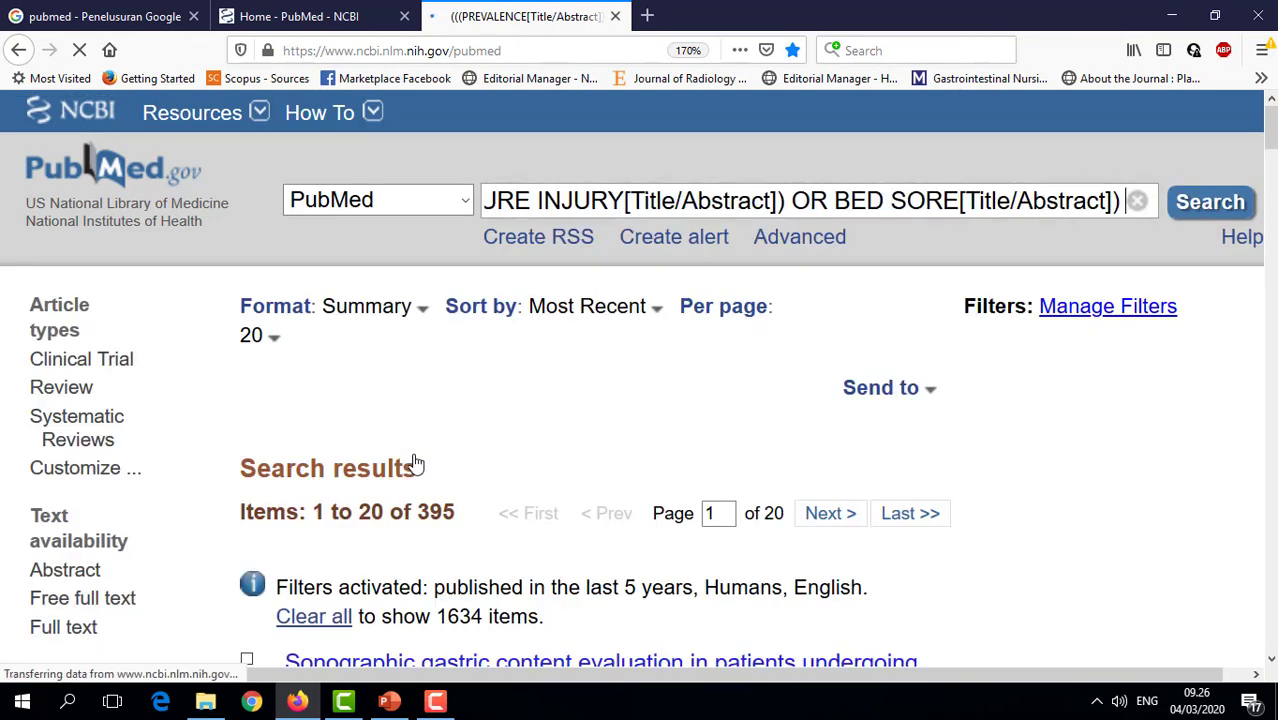
- Narrow the results further to Free full text articles and the Nursing journals category
scroll(263, 457, down, 3)
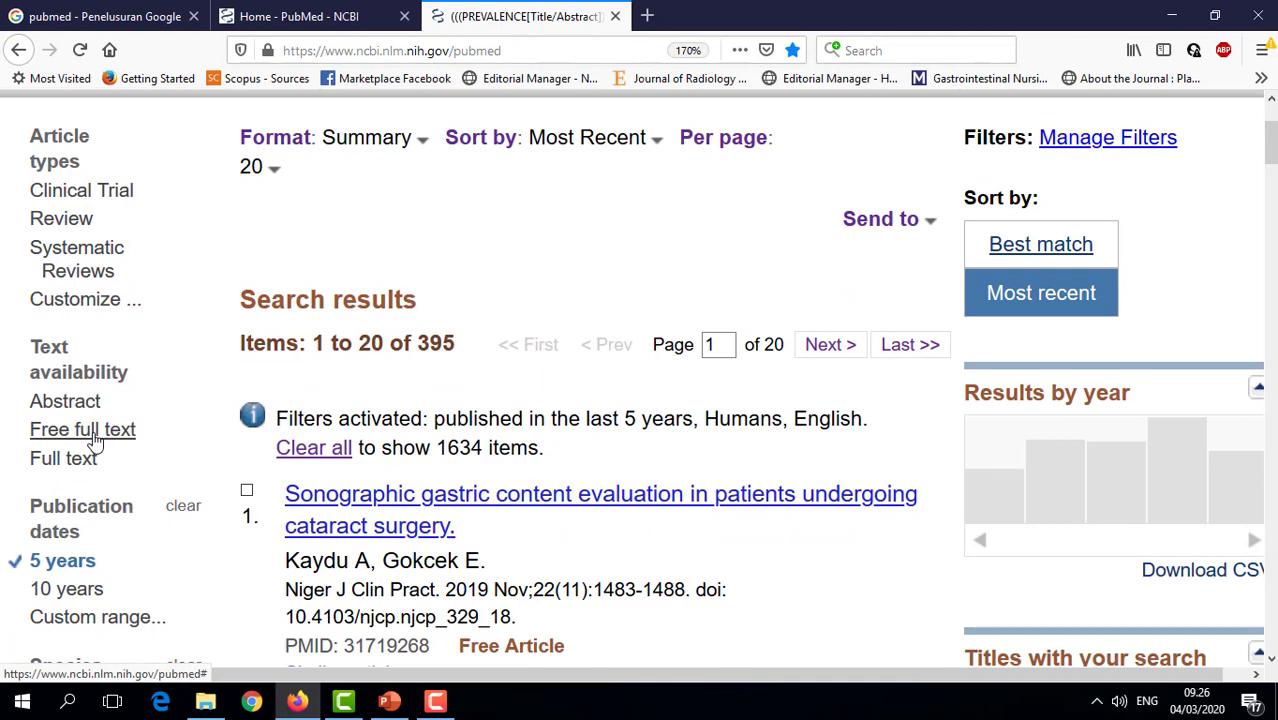
click(97, 440)
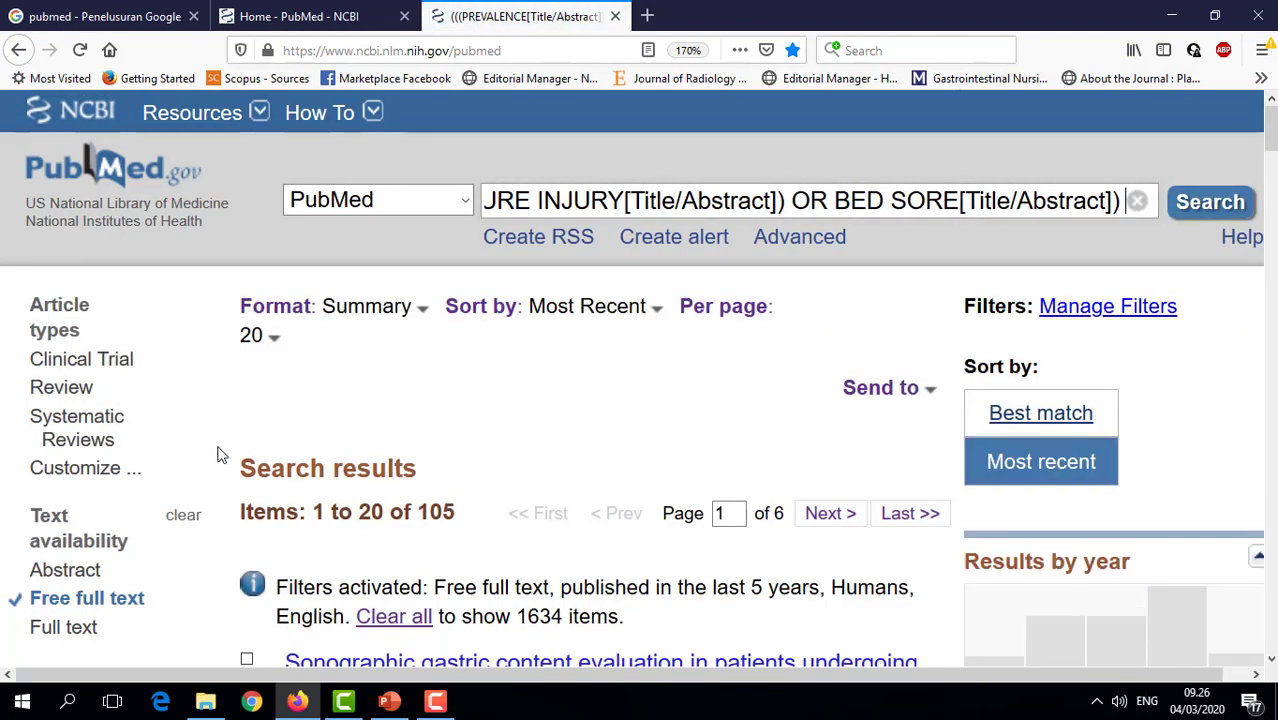
scroll(235, 478, down, 1)
scroll(233, 478, down, 4)
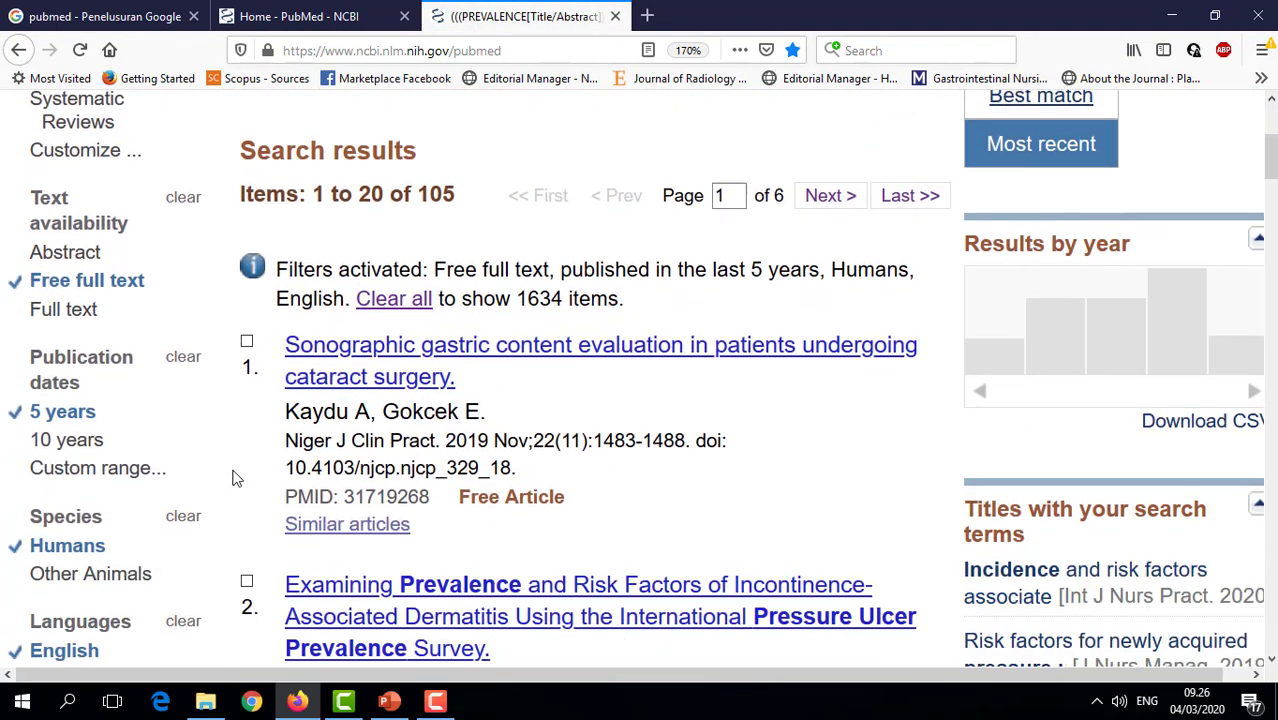
scroll(233, 478, down, 4)
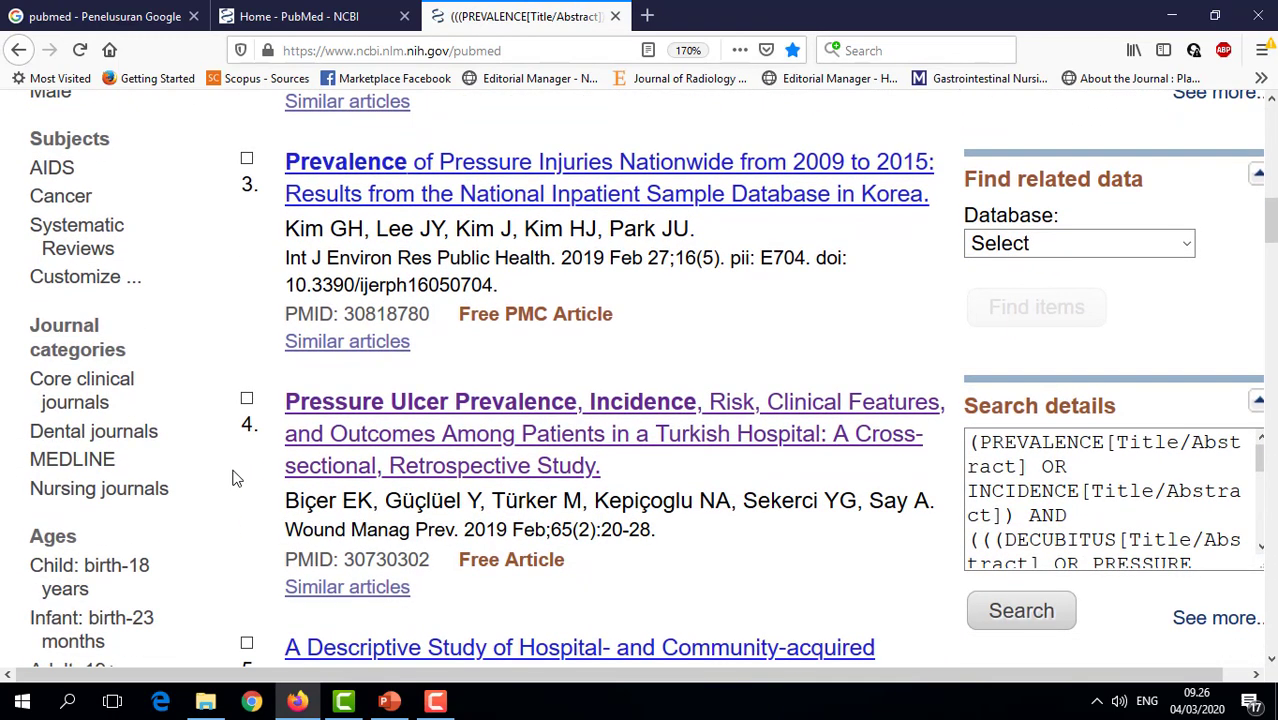
click(155, 490)
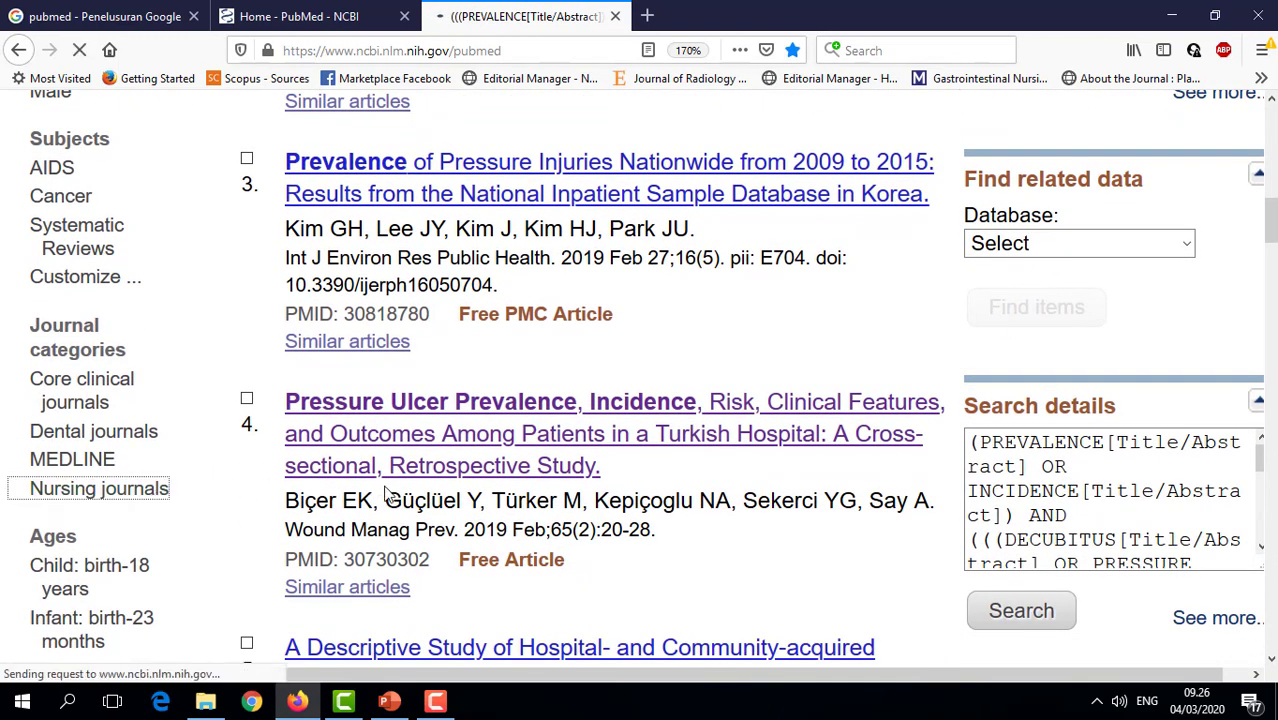
- Show 100 items per page in the filtered search results
scroll(388, 495, up, 5)
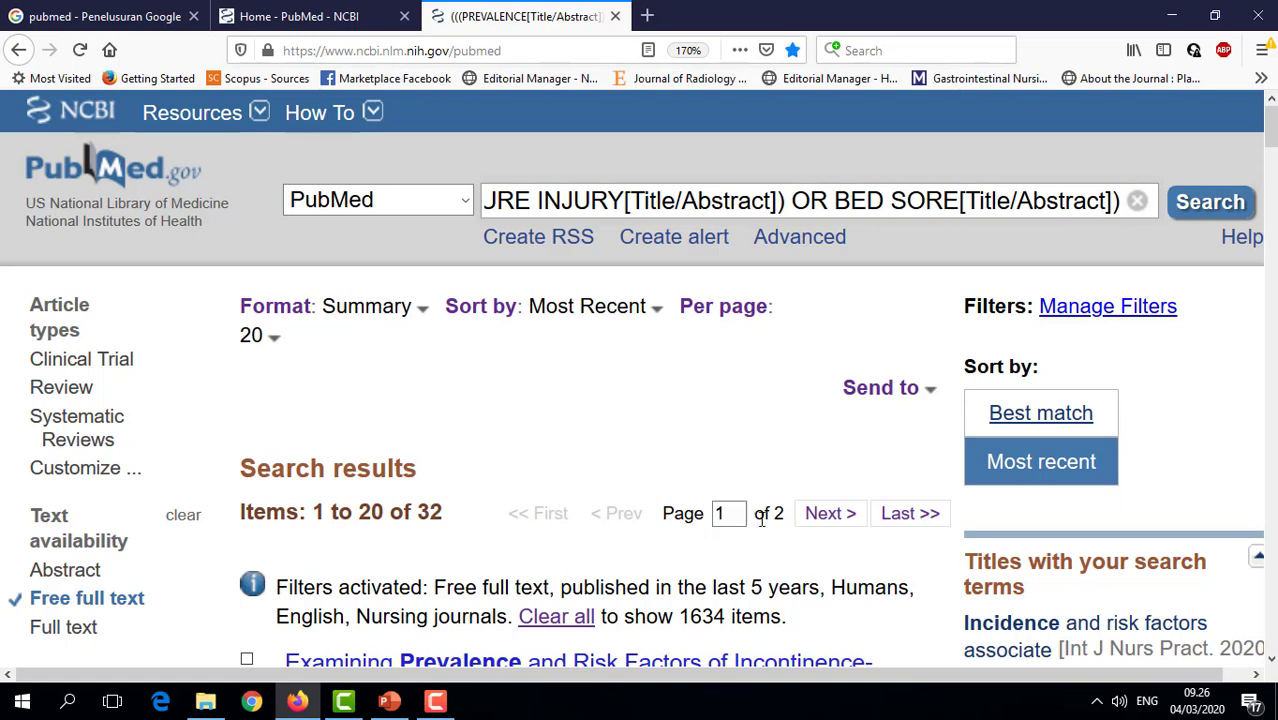
click(274, 340)
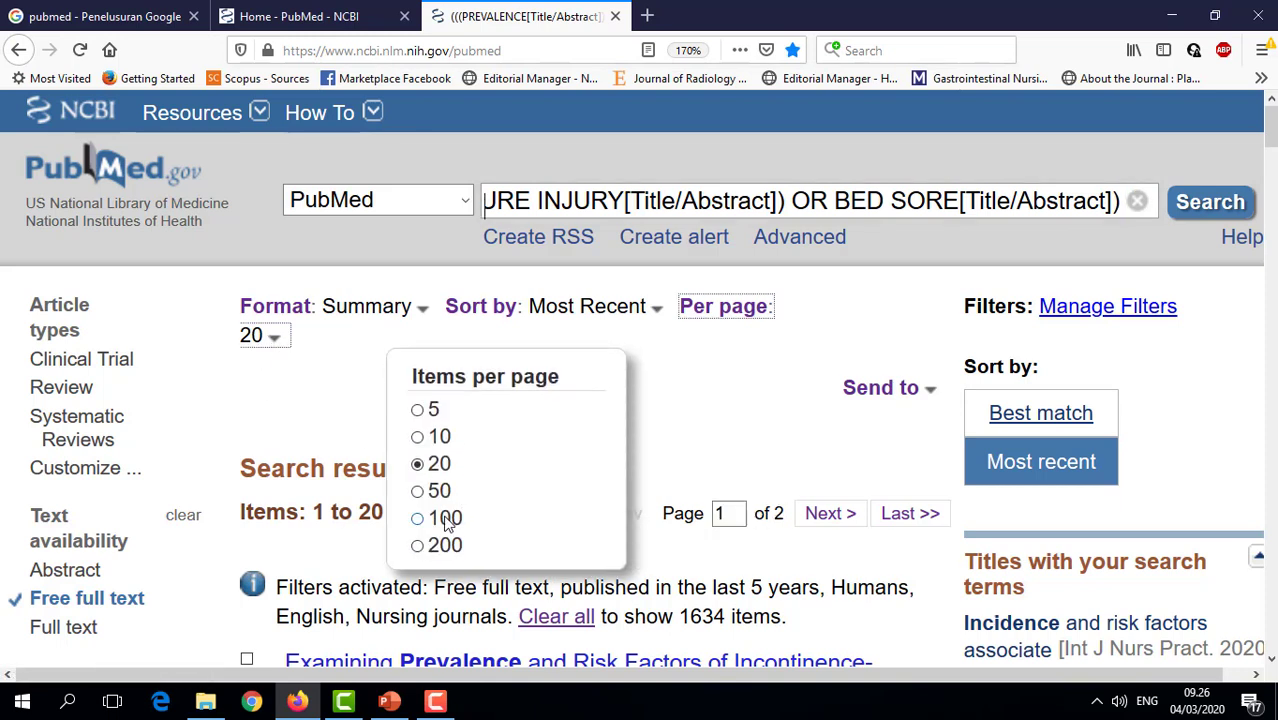
click(447, 525)
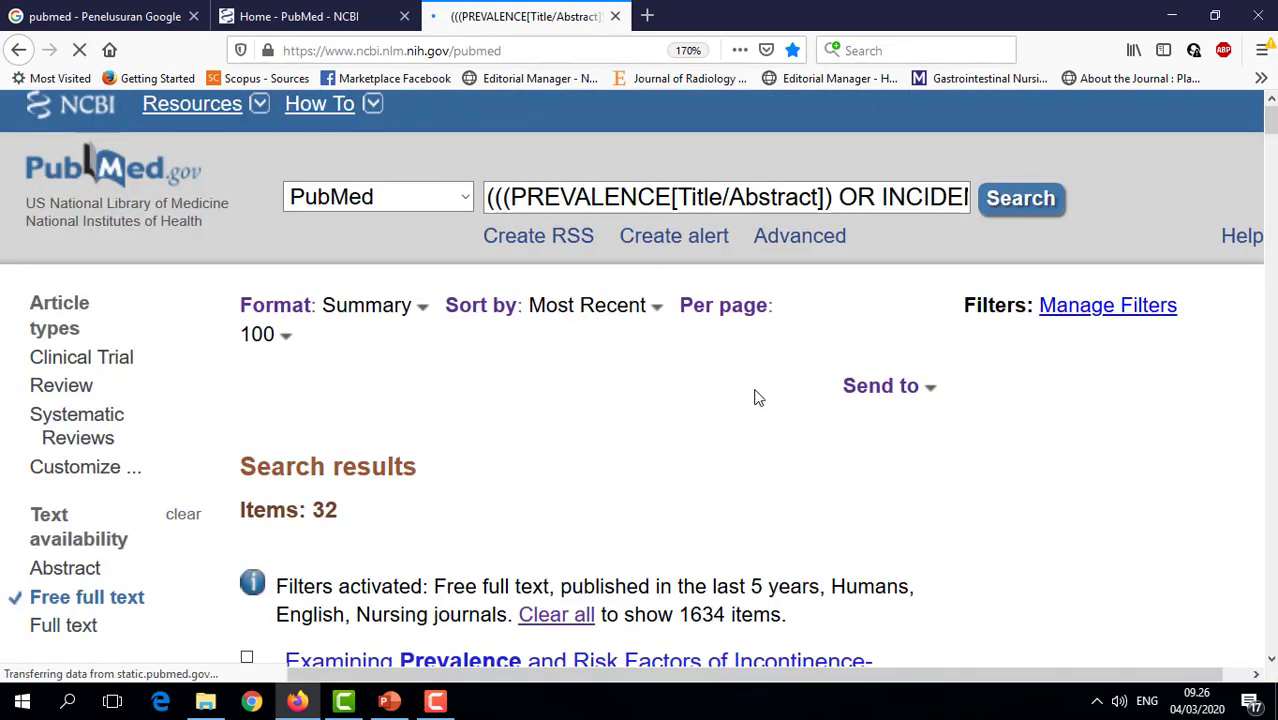
scroll(525, 405, down, 3)
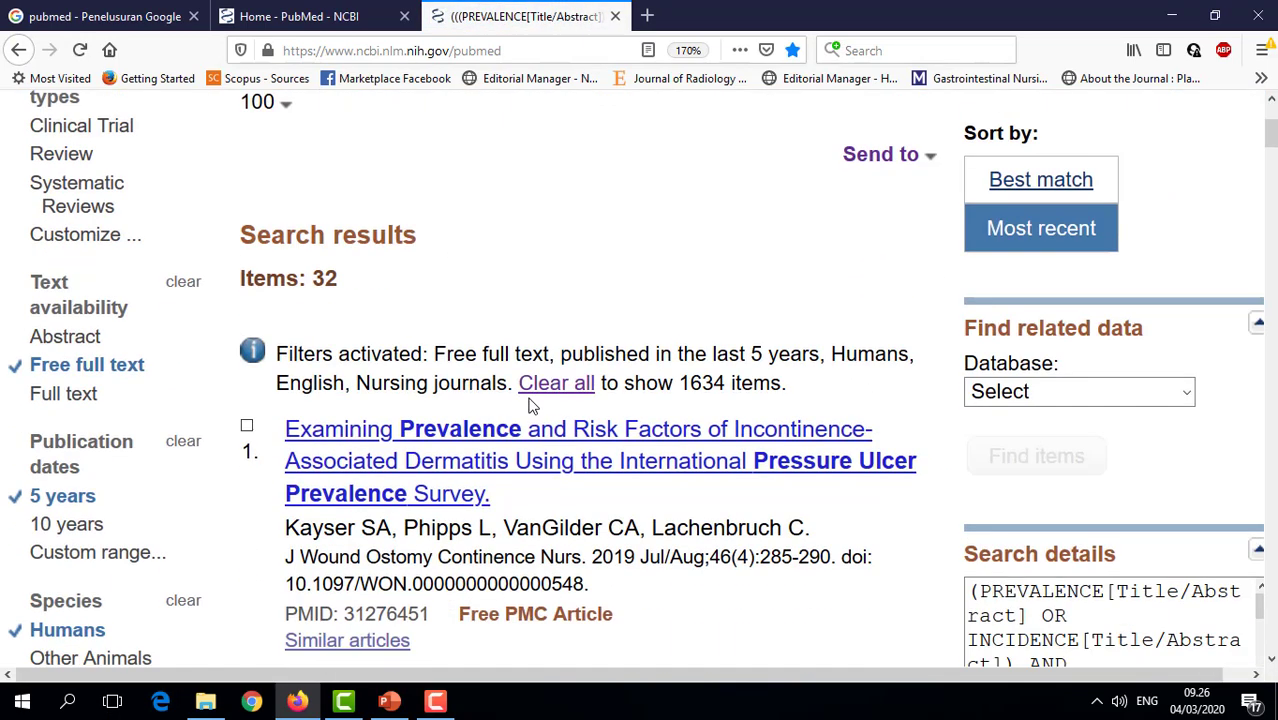